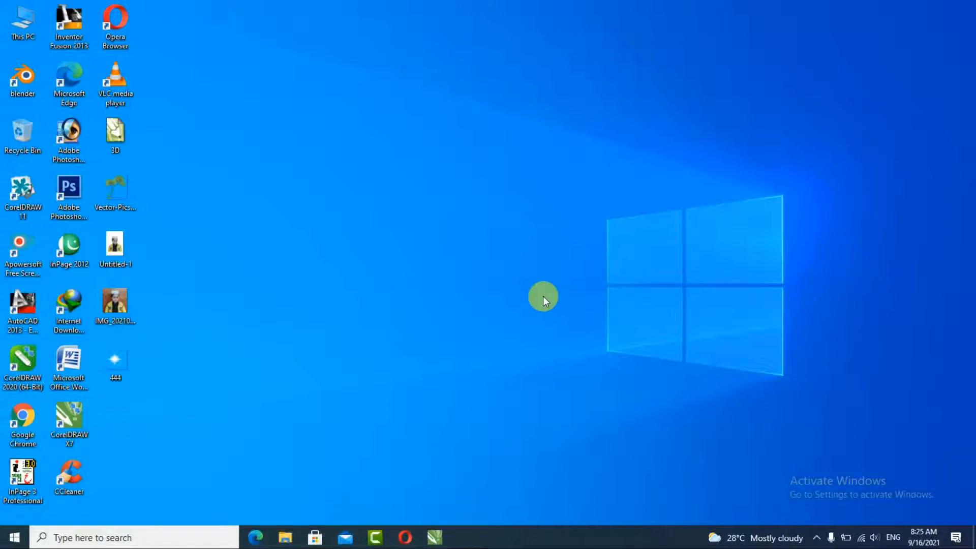
Step: Switch to CorelDRAW X7, create a page-sized rectangle and fill it with blue (C:100 M:0 Y:0 K:0)
{"action": "left_click", "coordinate": [441, 538]}
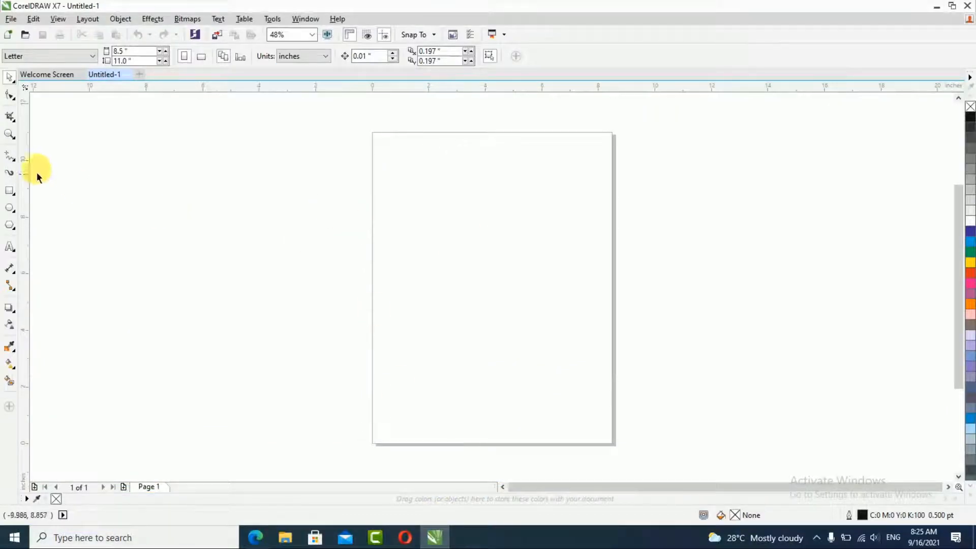
{"action": "double_click", "coordinate": [8, 191]}
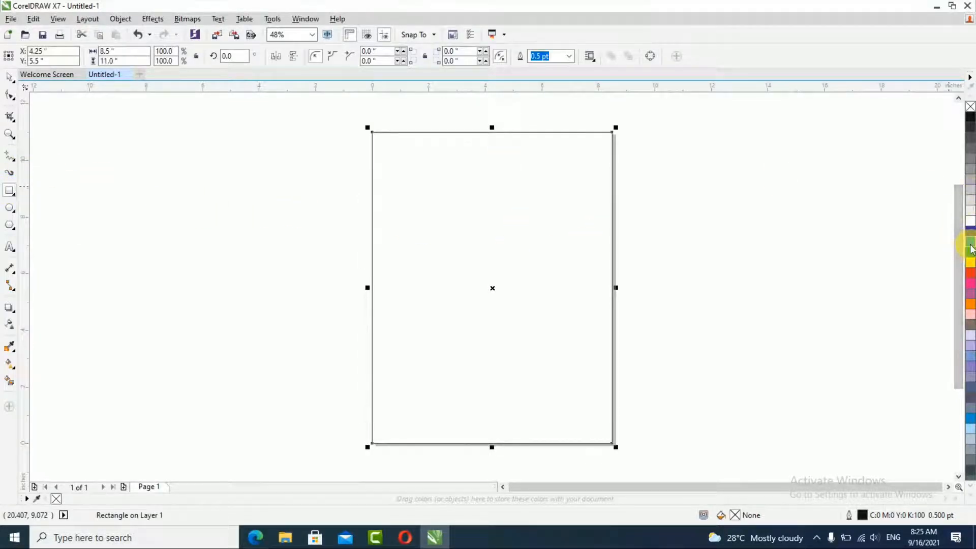
{"action": "left_click", "coordinate": [971, 245]}
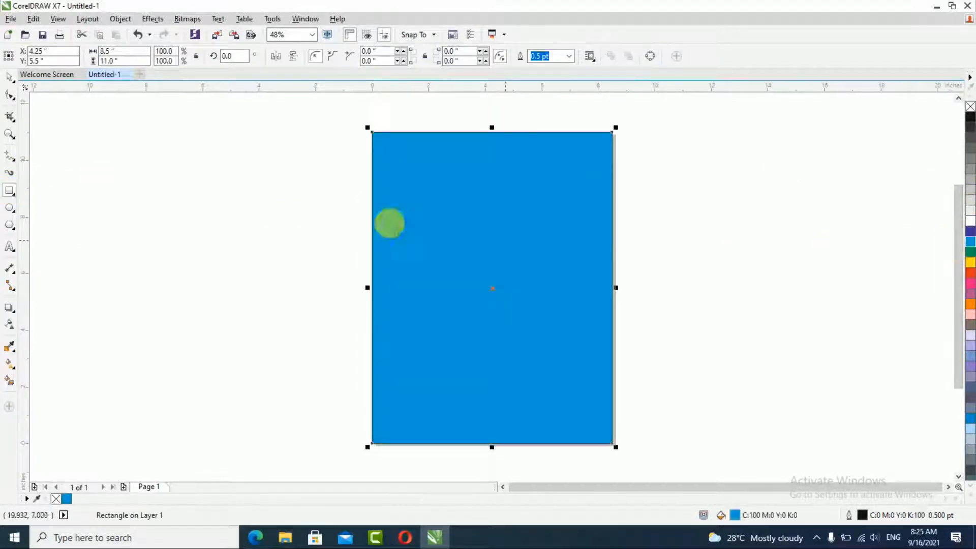
Step: Import IMG_20210124_162733 and place it about 3.04 inches square on the upper part of the blue rectangle
{"action": "right_click", "coordinate": [218, 214]}
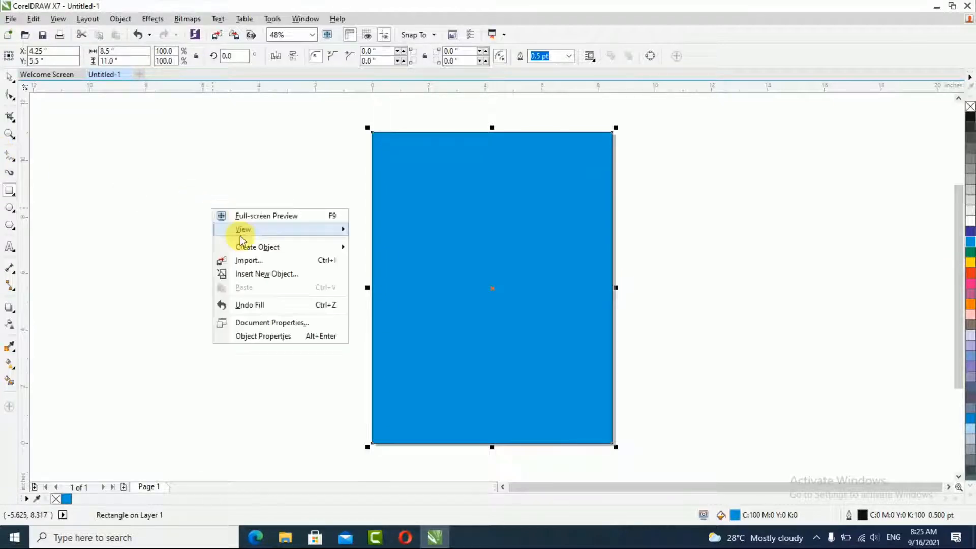
{"action": "left_click", "coordinate": [266, 262]}
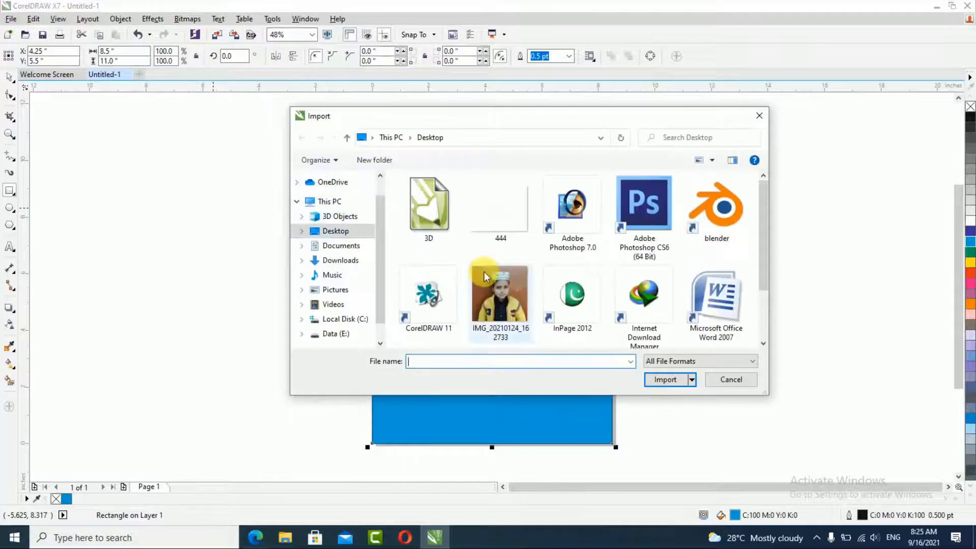
{"action": "left_click", "coordinate": [496, 294]}
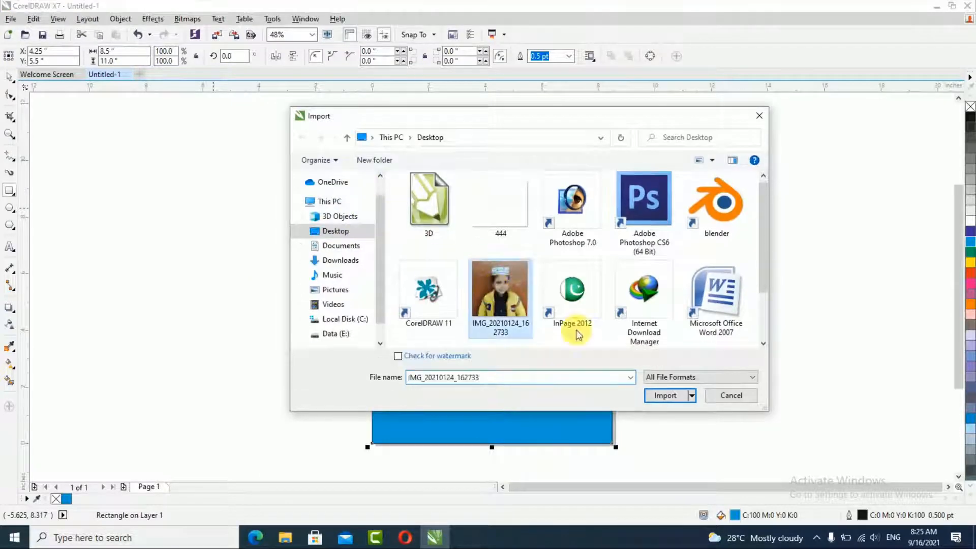
{"action": "left_click", "coordinate": [664, 397]}
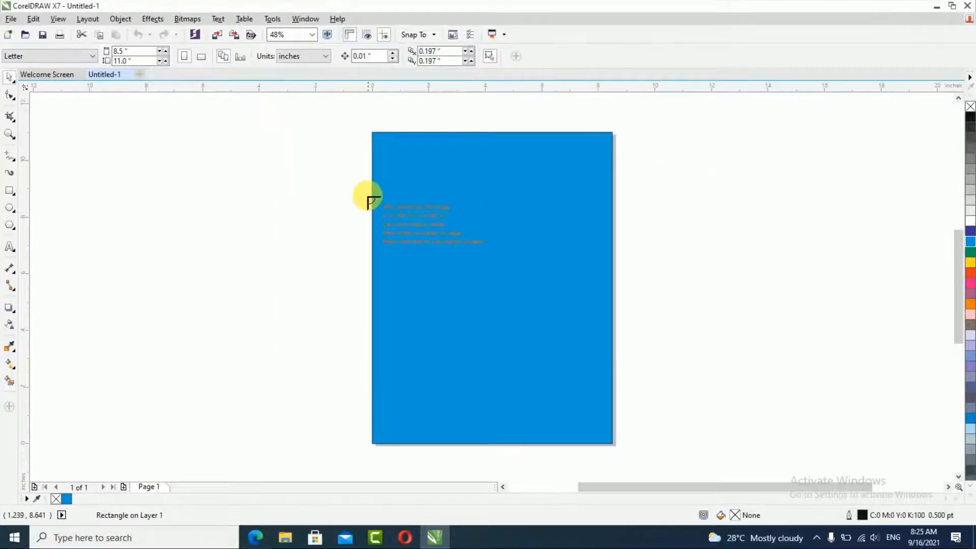
{"action": "left_click_drag", "start_coordinate": [394, 185], "coordinate": [495, 273]}
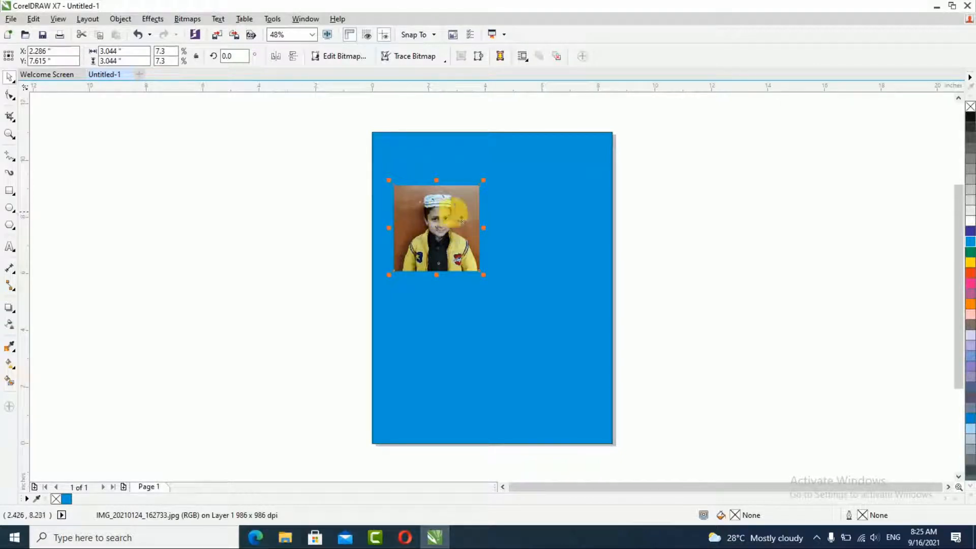
{"action": "left_click", "coordinate": [670, 220]}
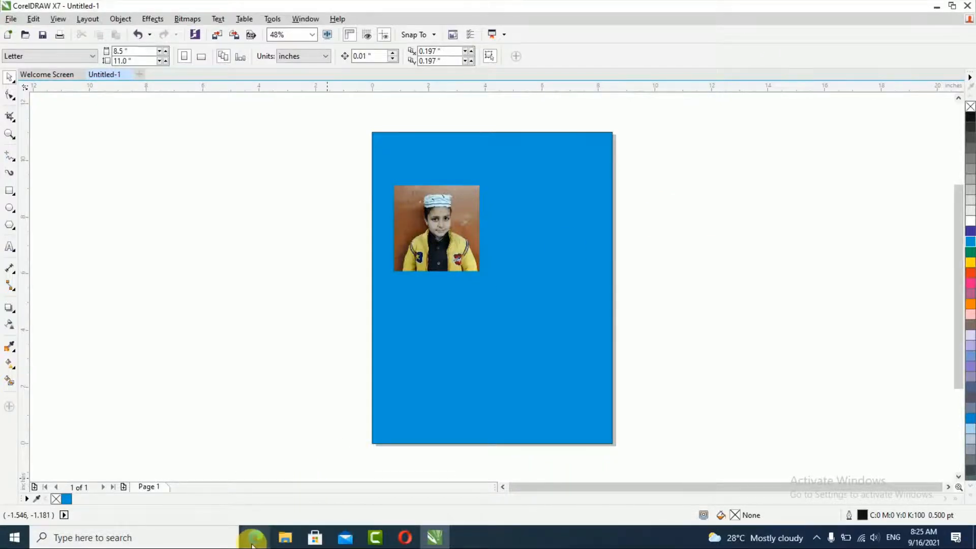
{"action": "left_click", "coordinate": [254, 540]}
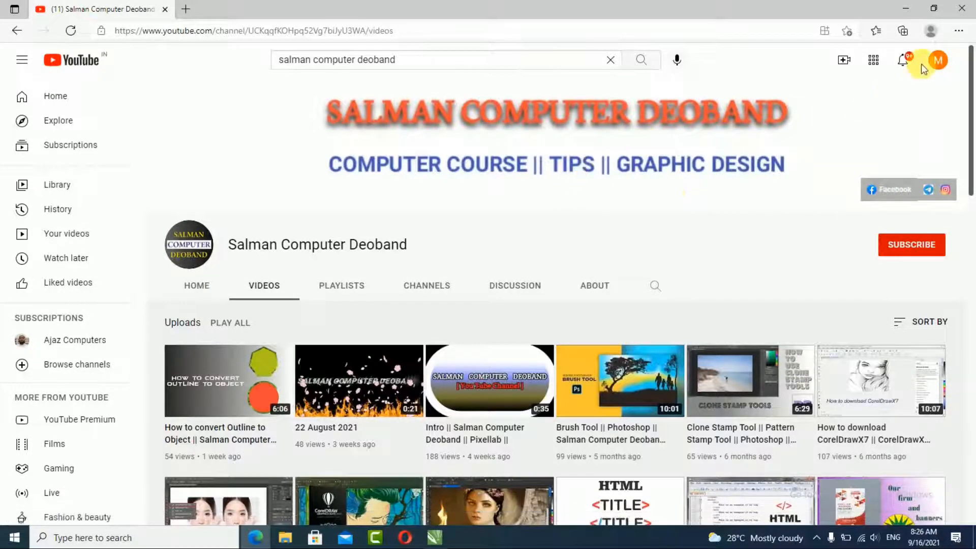
{"action": "left_click", "coordinate": [912, 7]}
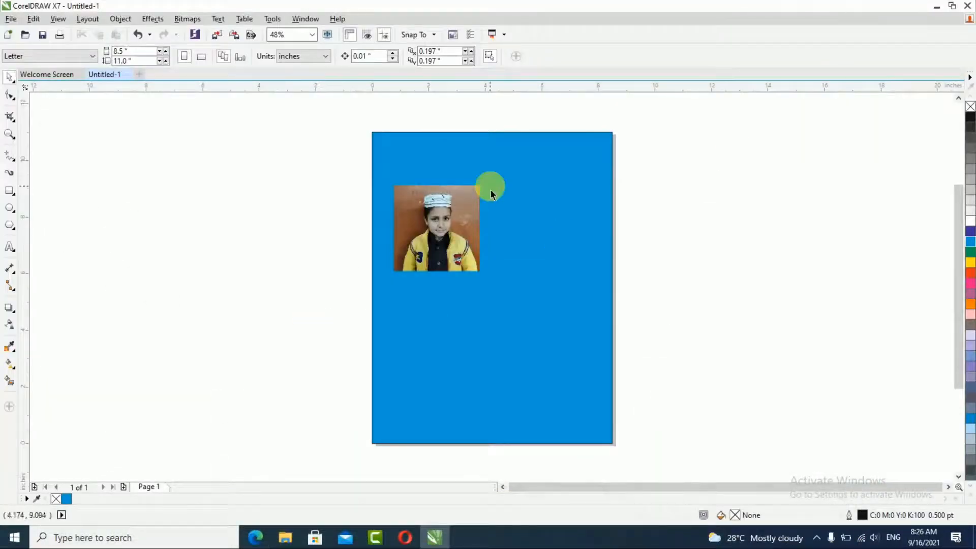
Step: Delete the imported photo from the blue page
{"action": "left_click", "coordinate": [459, 242]}
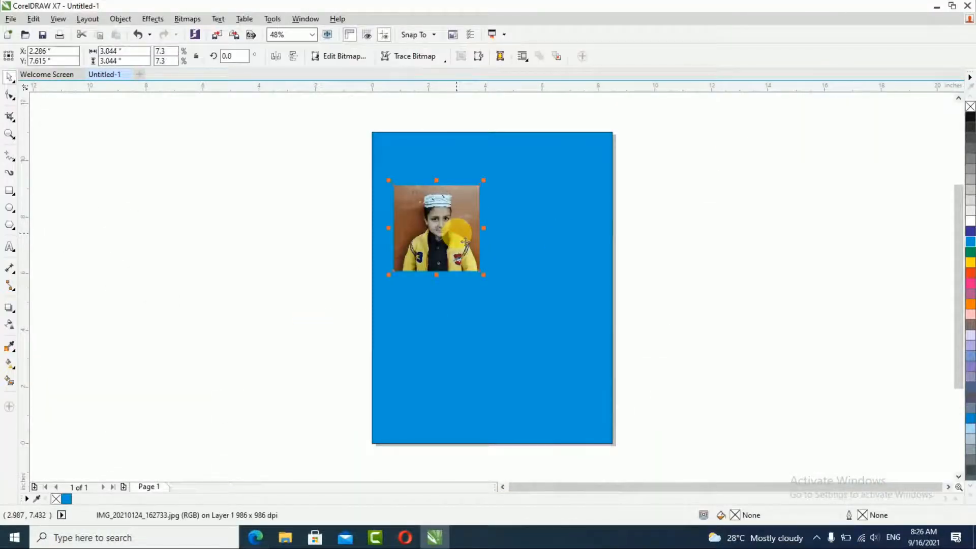
{"action": "key", "text": "Delete"}
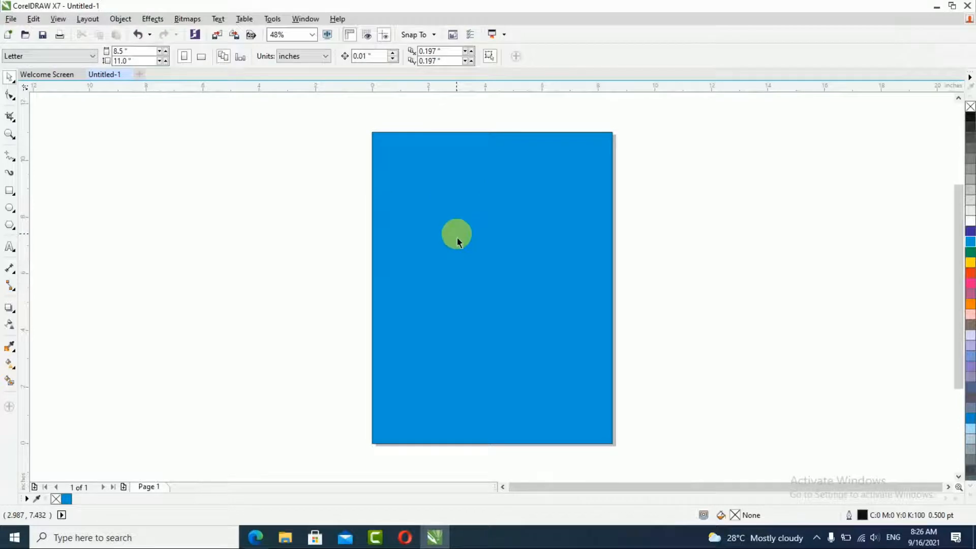
Step: Switch to Adobe Photoshop CS6 and open IMG_20210124_162733 from the Desktop
{"action": "left_click", "coordinate": [936, 11]}
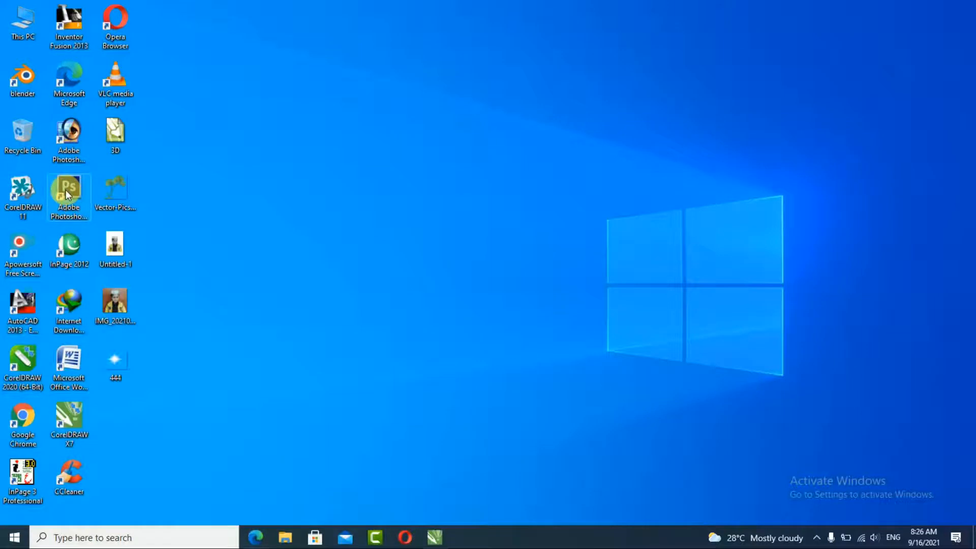
{"action": "left_click", "coordinate": [65, 190]}
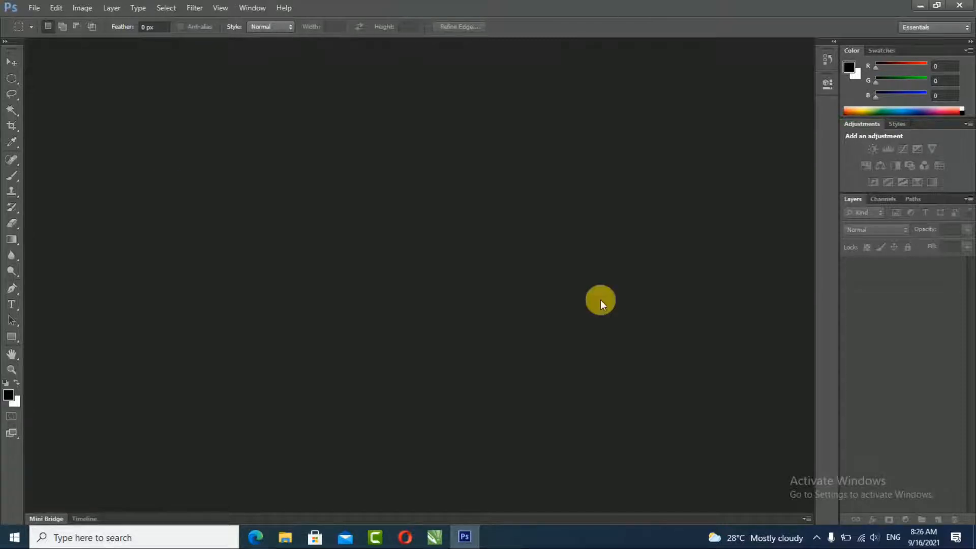
{"action": "double_click", "coordinate": [206, 221]}
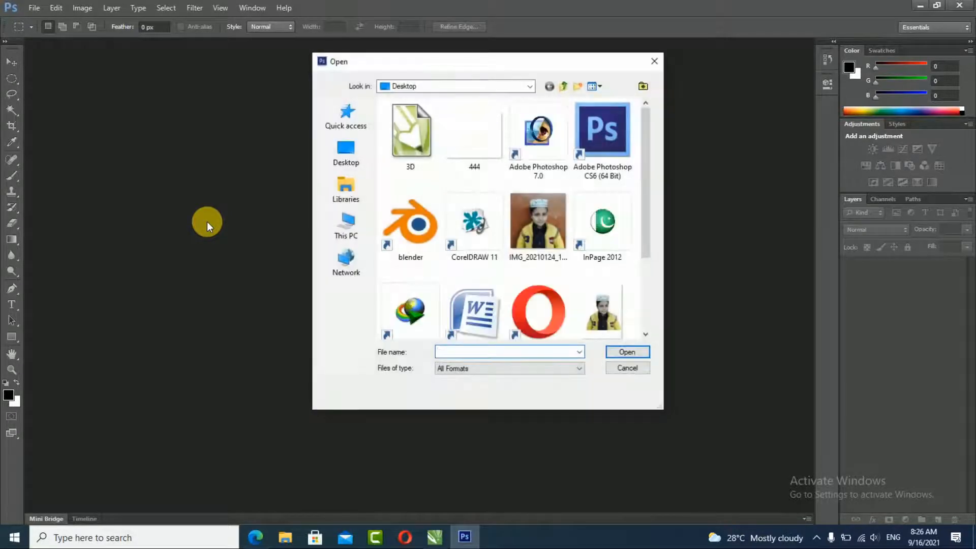
{"action": "left_click", "coordinate": [529, 228]}
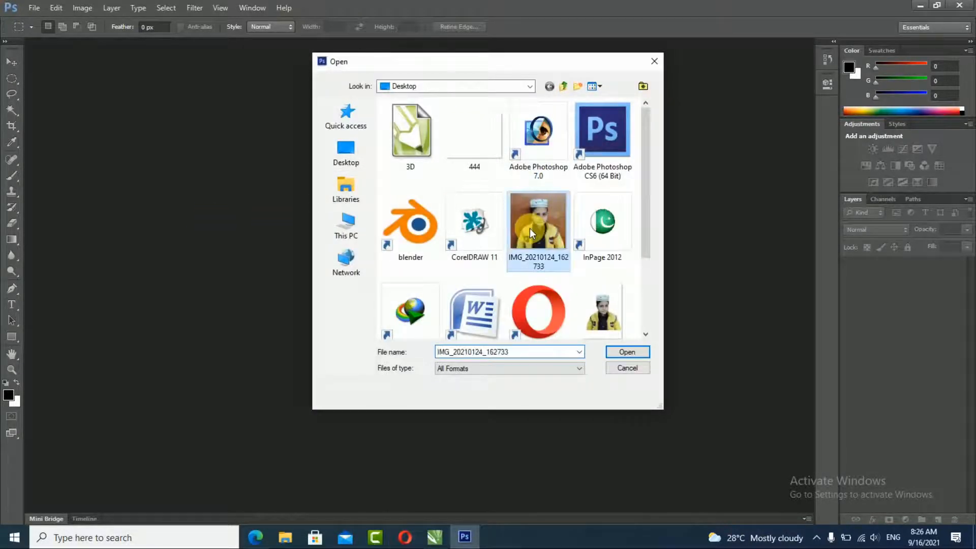
{"action": "left_click", "coordinate": [616, 353]}
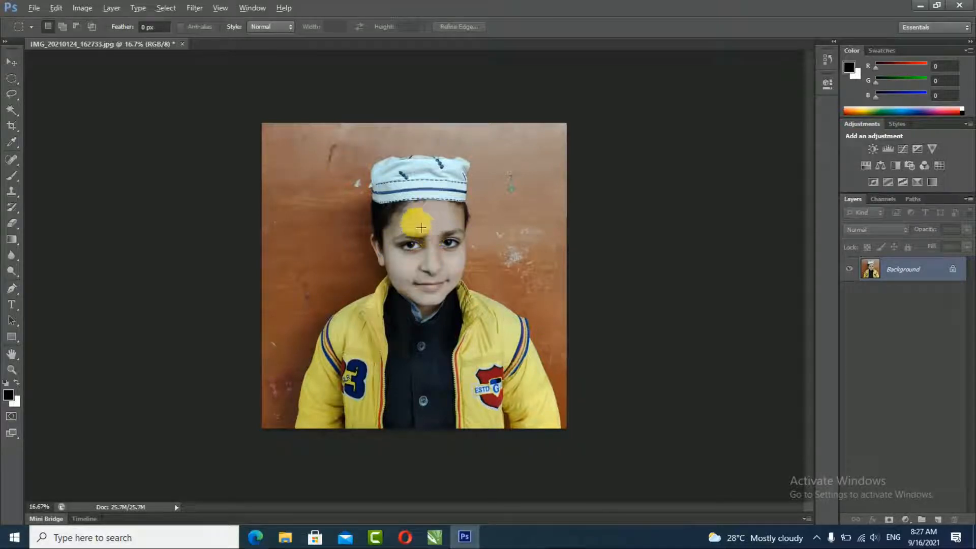
Step: Select the orange wall on both sides of the boy with the Magic Wand, adding to the selection
{"action": "scroll", "coordinate": [421, 227], "scroll_direction": "up", "scroll_amount": 2}
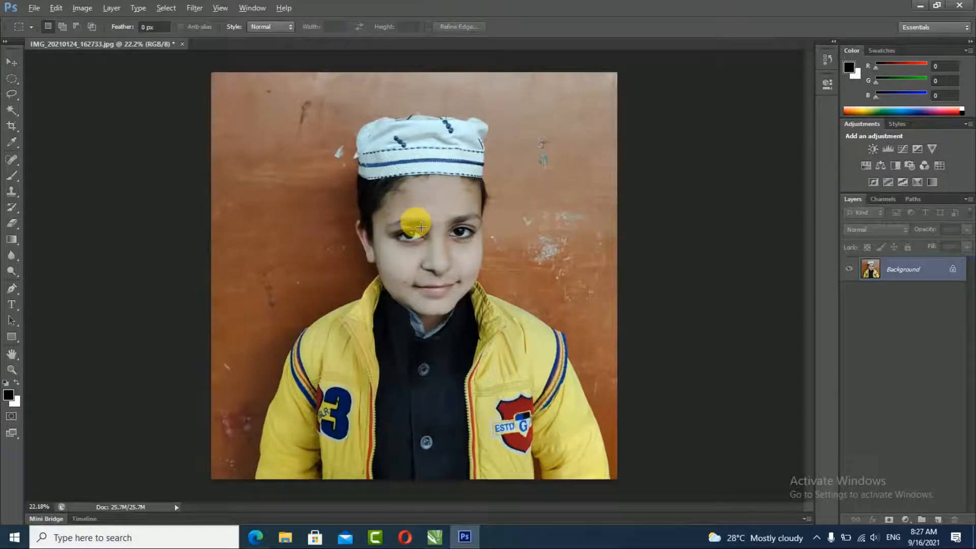
{"action": "left_click", "coordinate": [11, 111]}
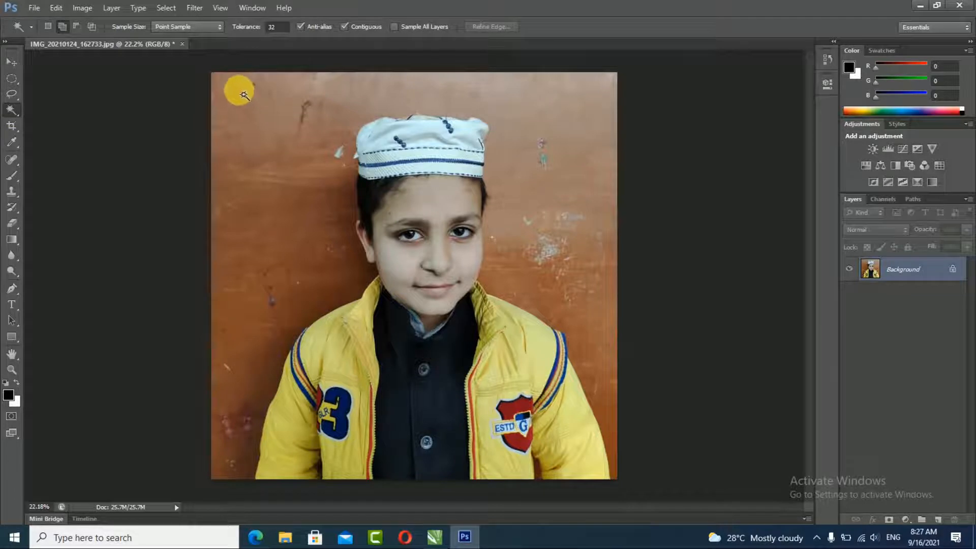
{"action": "left_click", "coordinate": [244, 95]}
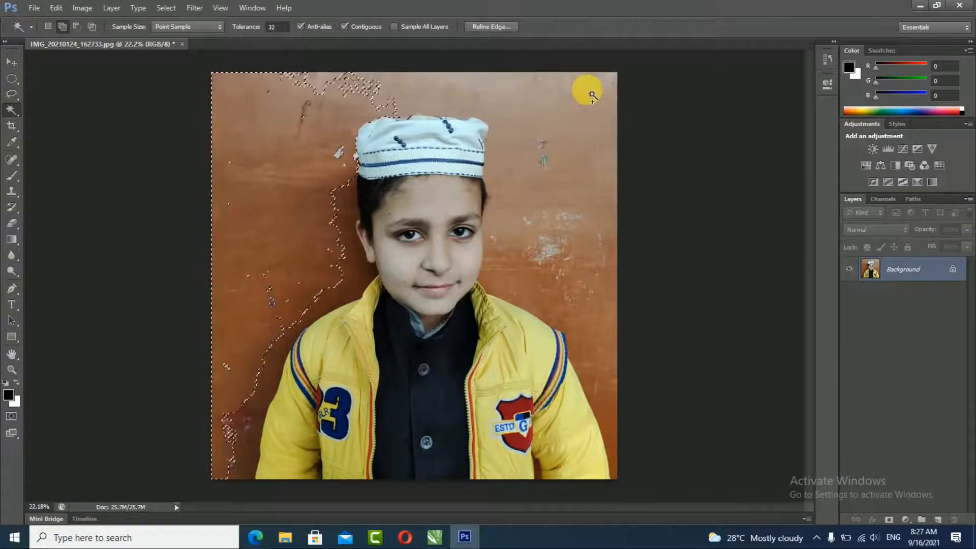
{"action": "left_click", "coordinate": [593, 92]}
Step: Add the missed wall areas beside the boy's shoulder and sleeve to the selection with the Elliptical Marquee tool
{"action": "key", "text": "m"}
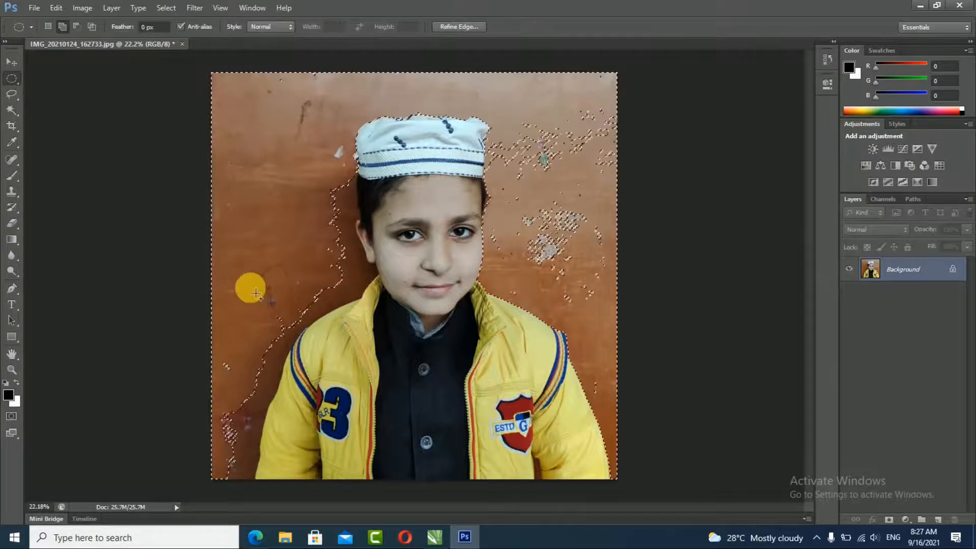
{"action": "left_click_drag", "start_coordinate": [256, 300], "coordinate": [290, 355]}
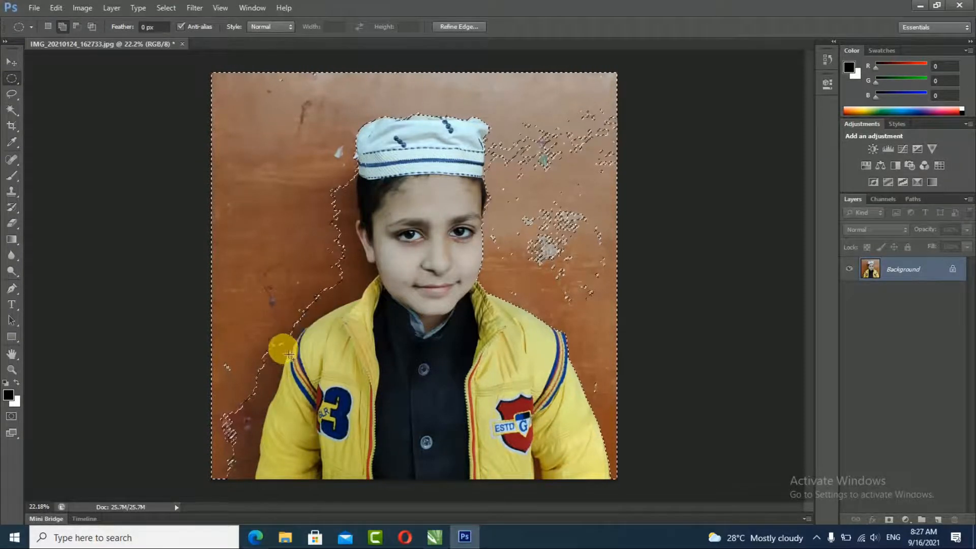
{"action": "left_click_drag", "start_coordinate": [244, 332], "coordinate": [285, 376]}
{"action": "left_click_drag", "start_coordinate": [258, 328], "coordinate": [225, 427]}
{"action": "left_click_drag", "start_coordinate": [233, 346], "coordinate": [269, 402]}
{"action": "left_click_drag", "start_coordinate": [253, 345], "coordinate": [318, 317]}
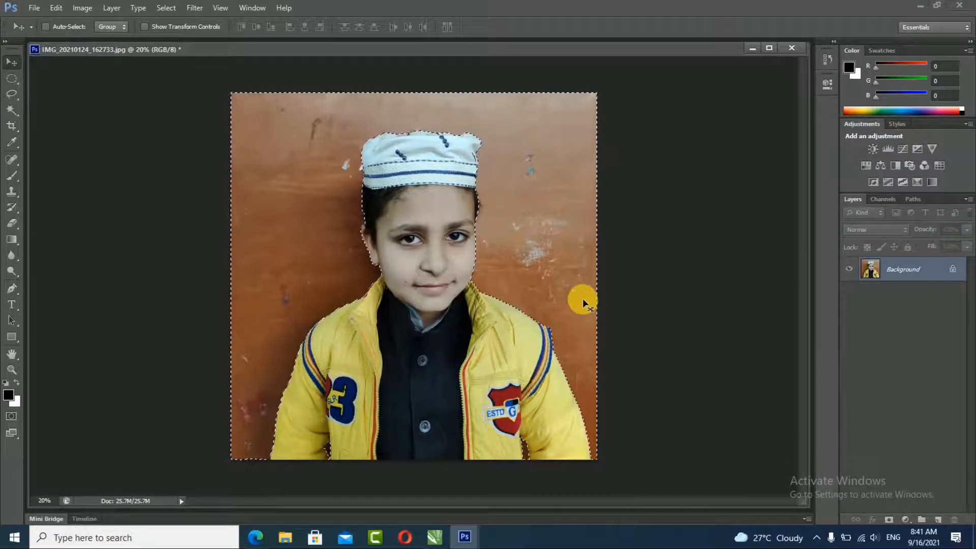
Step: Create a new document 7 inches wide and 5 inches high with transparent background contents
{"action": "left_click", "coordinate": [34, 8]}
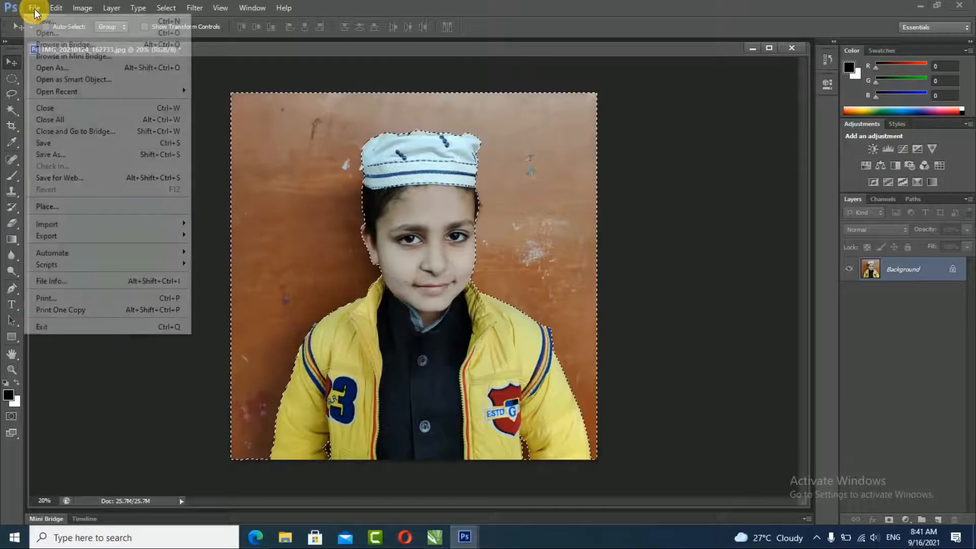
{"action": "left_click", "coordinate": [37, 21]}
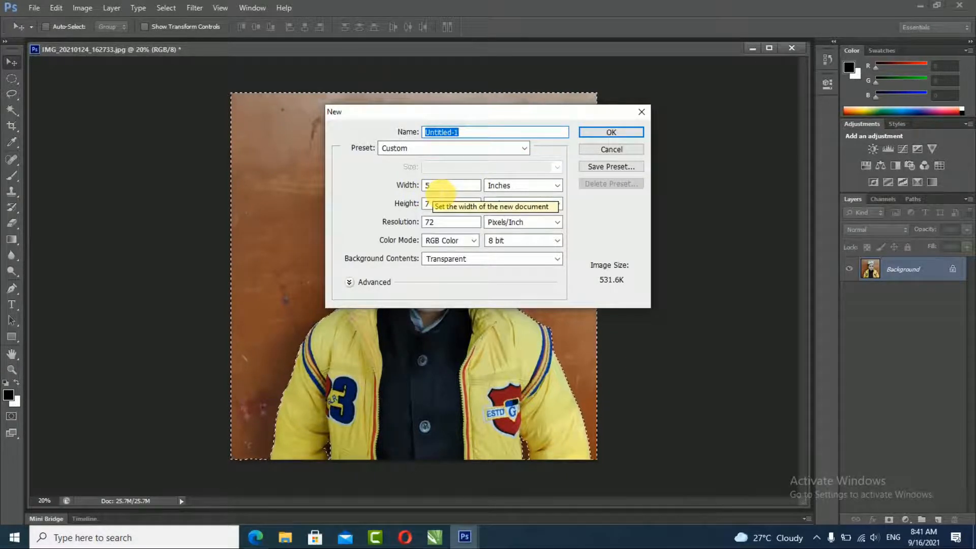
{"action": "left_click", "coordinate": [437, 186]}
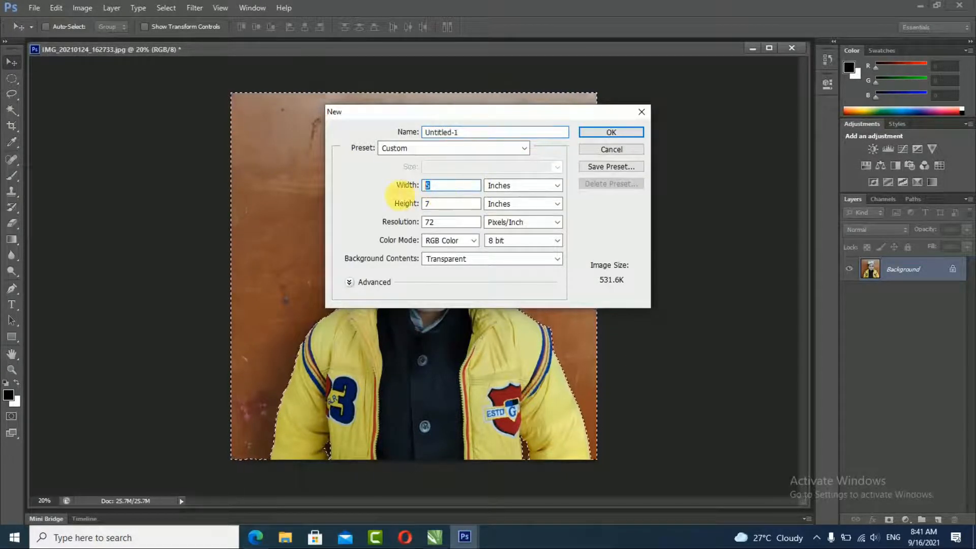
{"action": "type", "text": "7"}
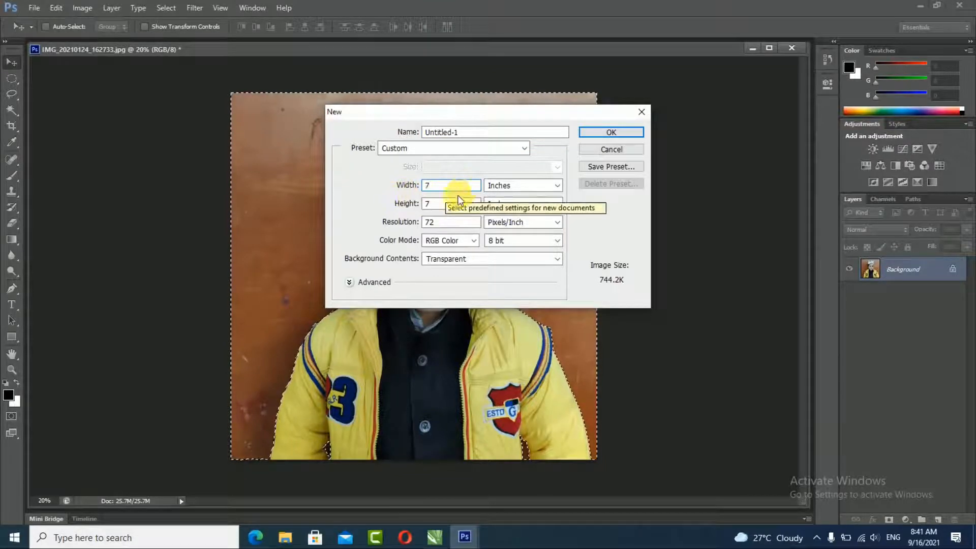
{"action": "left_click", "coordinate": [437, 205]}
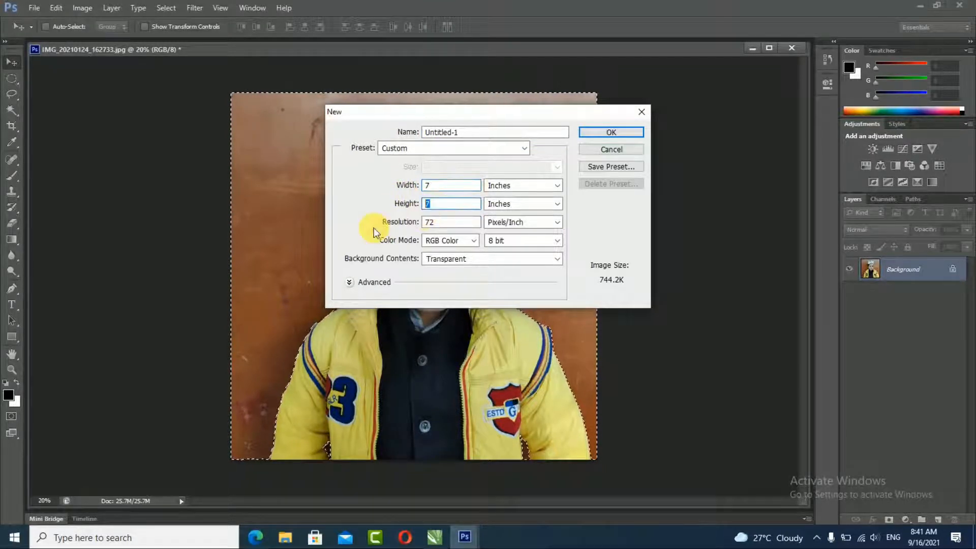
{"action": "type", "text": "5"}
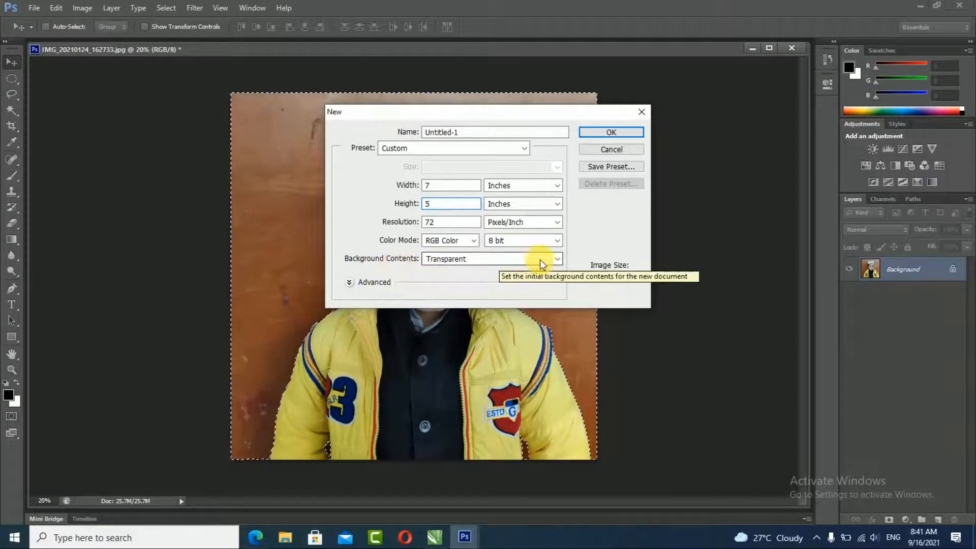
{"action": "left_click", "coordinate": [555, 259]}
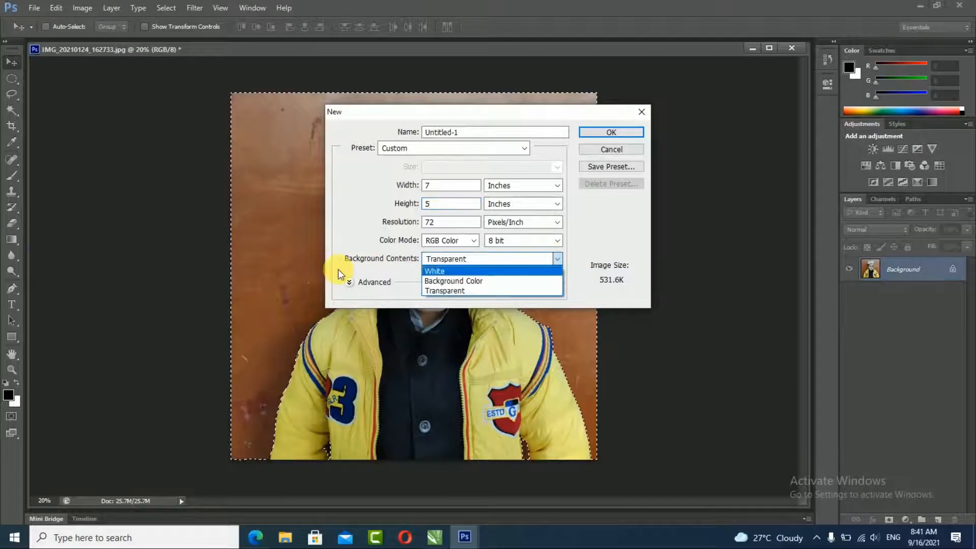
{"action": "left_click", "coordinate": [454, 289]}
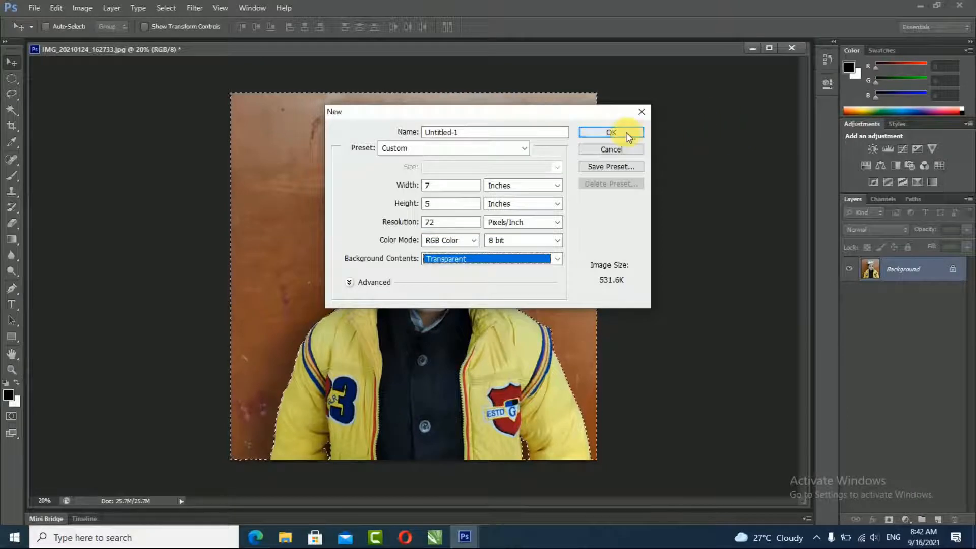
{"action": "left_click", "coordinate": [611, 132]}
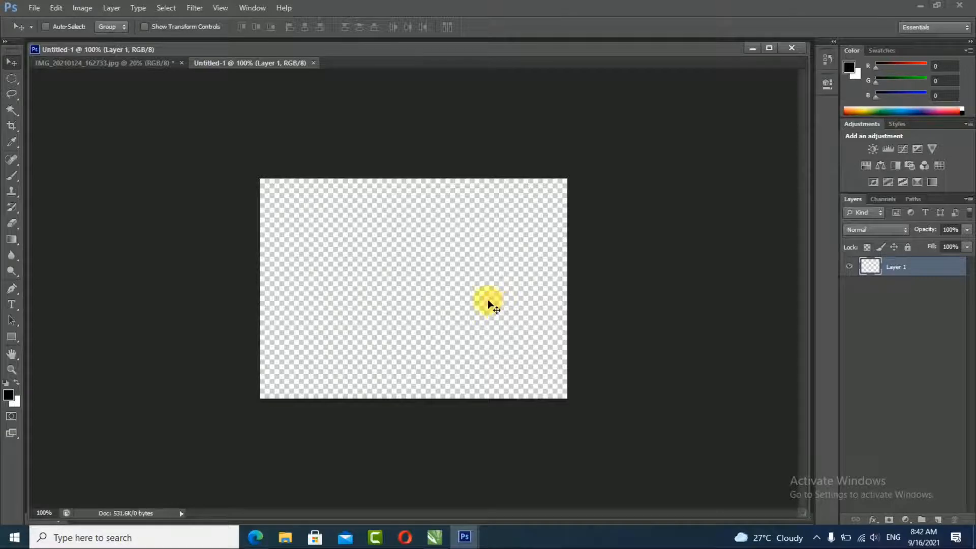
Step: Return to the photo document and invert the selection from the wall to the boy
{"action": "left_click", "coordinate": [111, 63]}
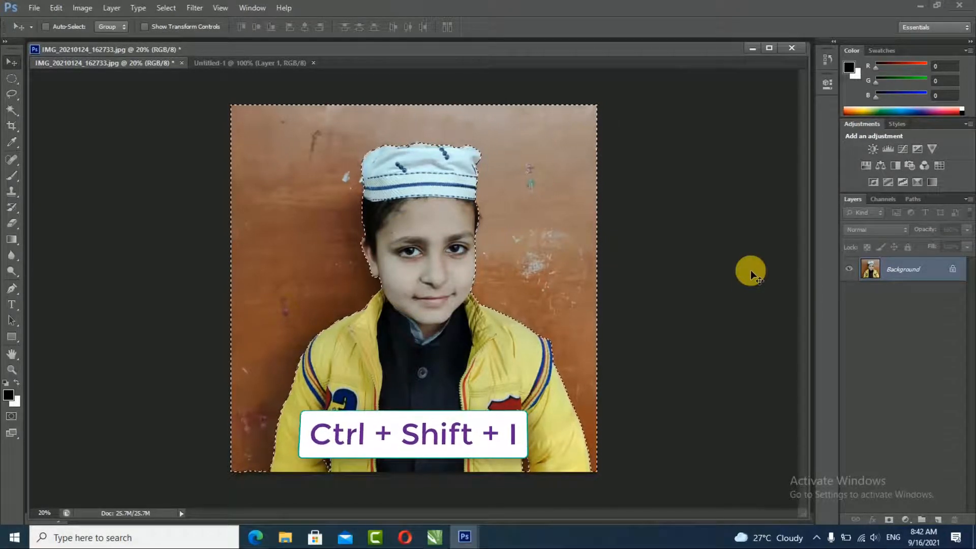
{"action": "key", "text": "ctrl+shift+i"}
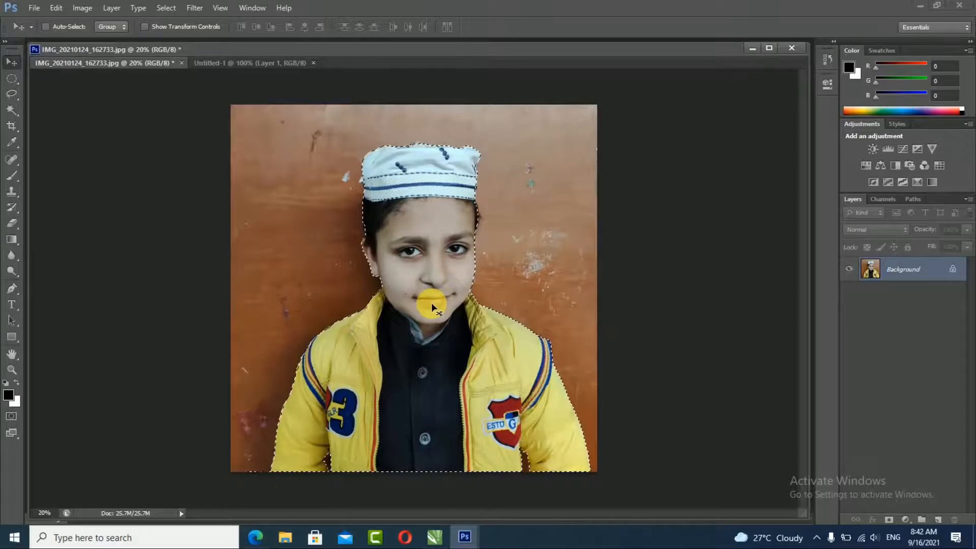
Step: Copy the selected boy into the transparent document and scale him down proportionally with Free Transform to about 8.6%, within the canvas
{"action": "left_click_drag", "start_coordinate": [431, 303], "coordinate": [321, 127]}
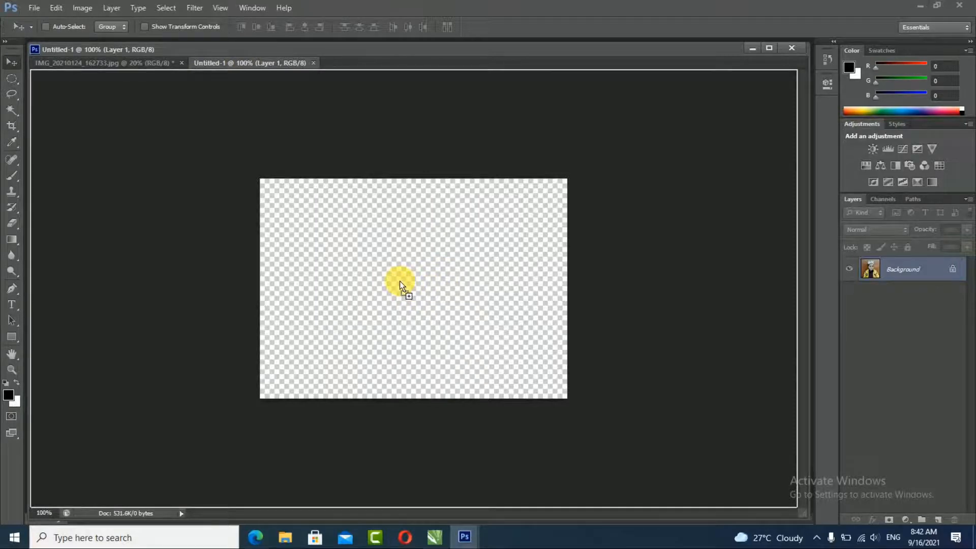
{"action": "left_click_drag", "start_coordinate": [400, 282], "coordinate": [399, 281]}
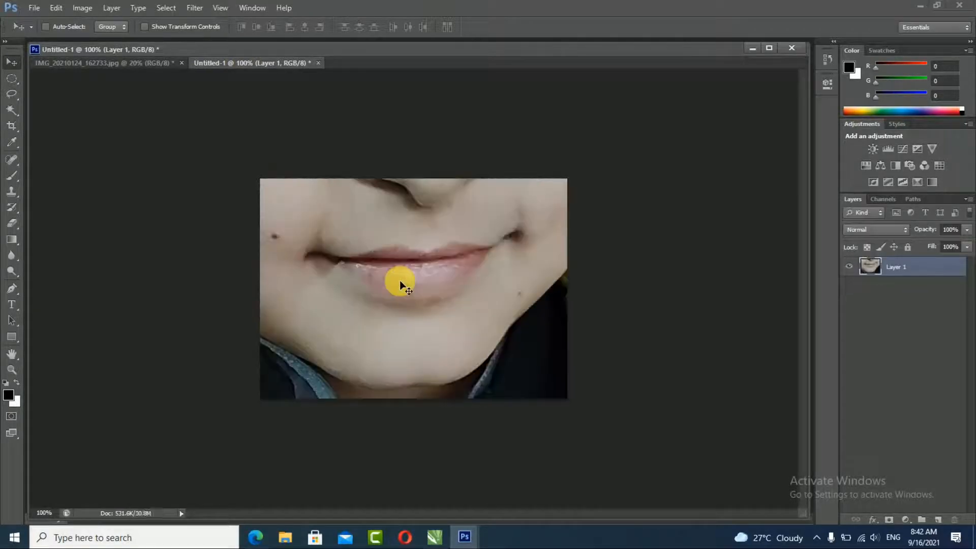
{"action": "key", "text": "ctrl+t"}
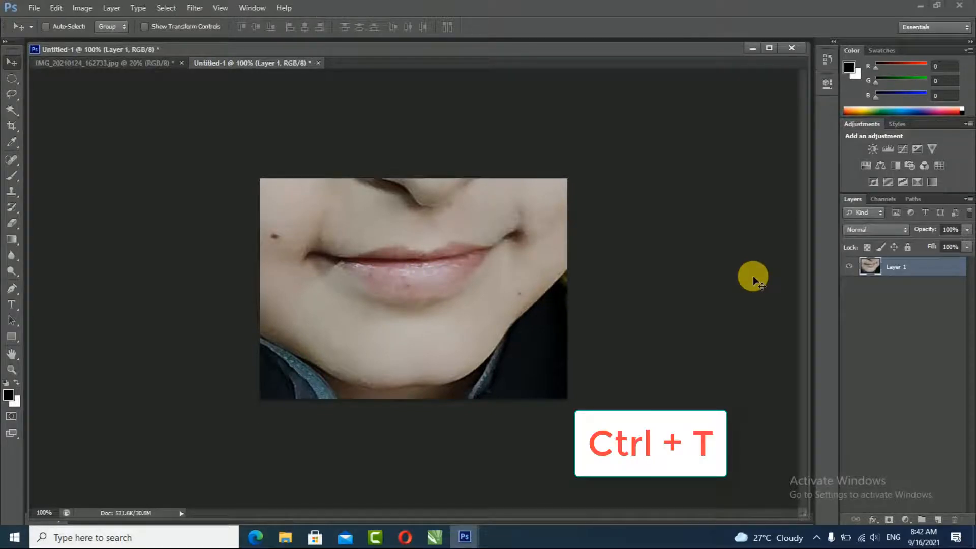
{"action": "key", "text": "ctrl+t"}
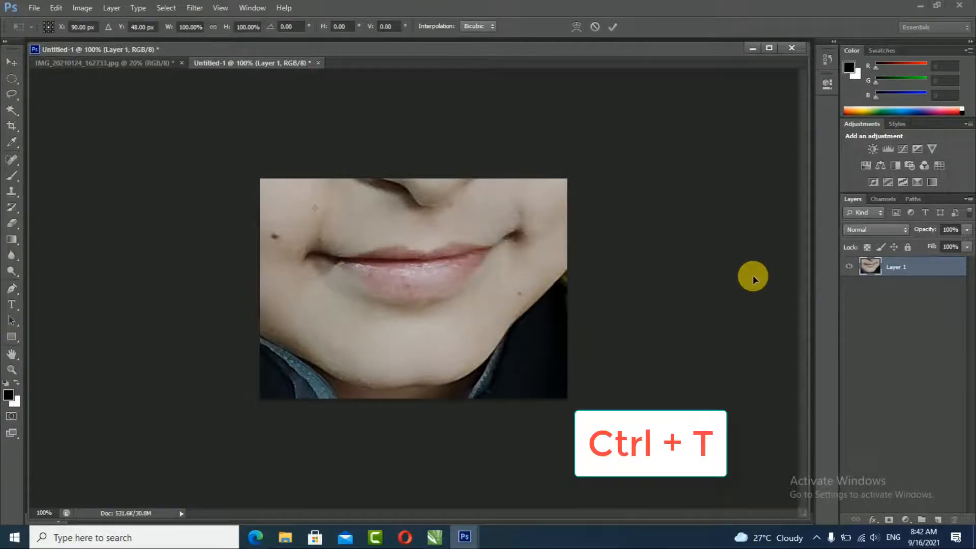
{"action": "scroll", "coordinate": [486, 334], "scroll_direction": "down", "scroll_amount": 5}
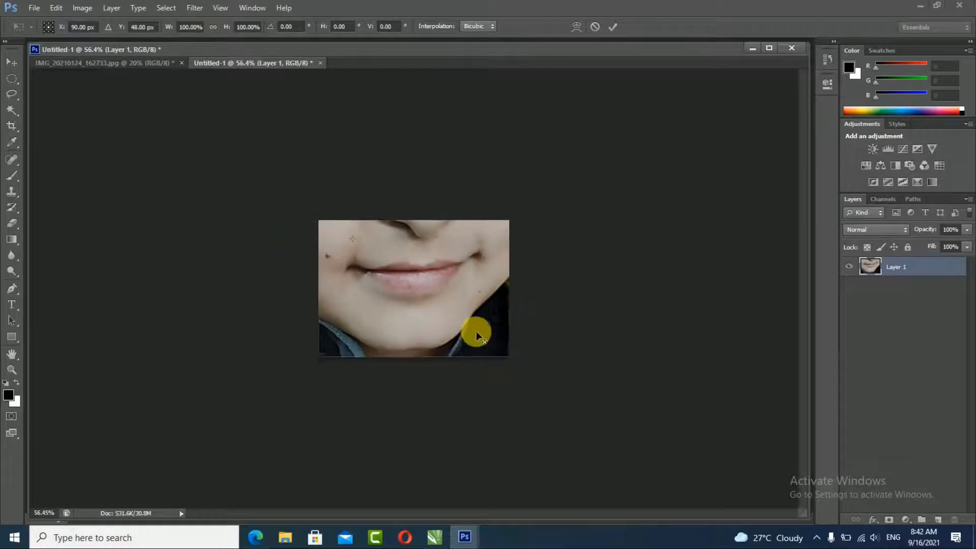
{"action": "scroll", "coordinate": [476, 333], "scroll_direction": "down", "scroll_amount": 4}
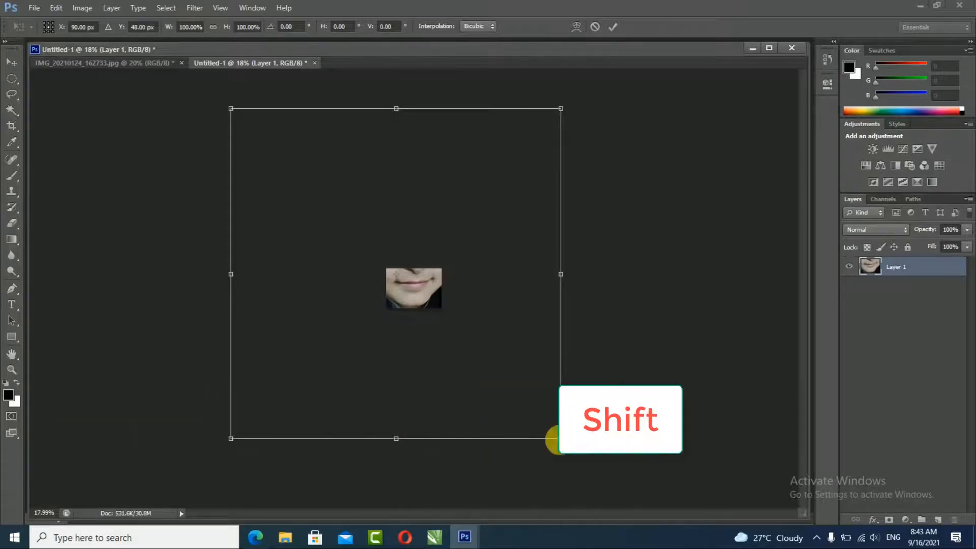
{"action": "left_click_drag", "start_coordinate": [561, 440], "coordinate": [440, 357]}
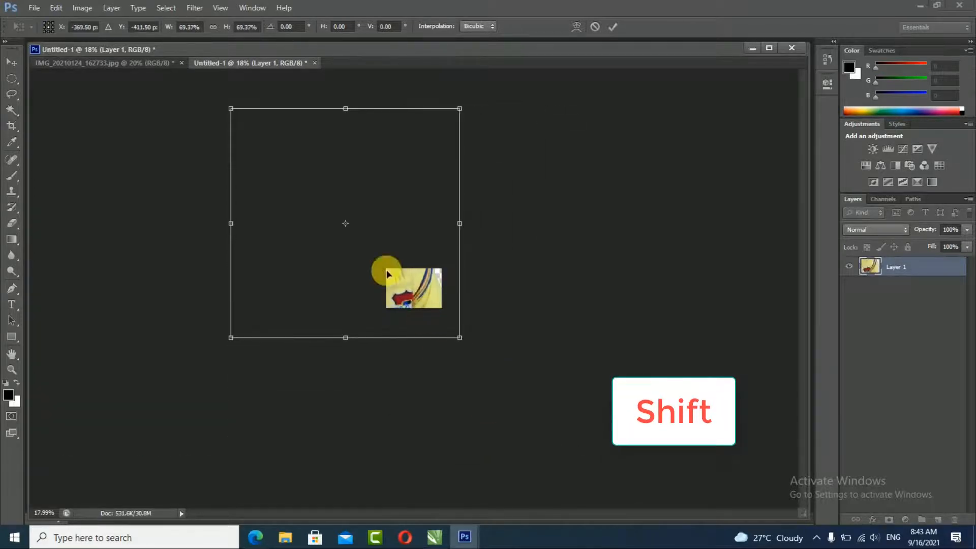
{"action": "left_click_drag", "start_coordinate": [333, 227], "coordinate": [367, 275]}
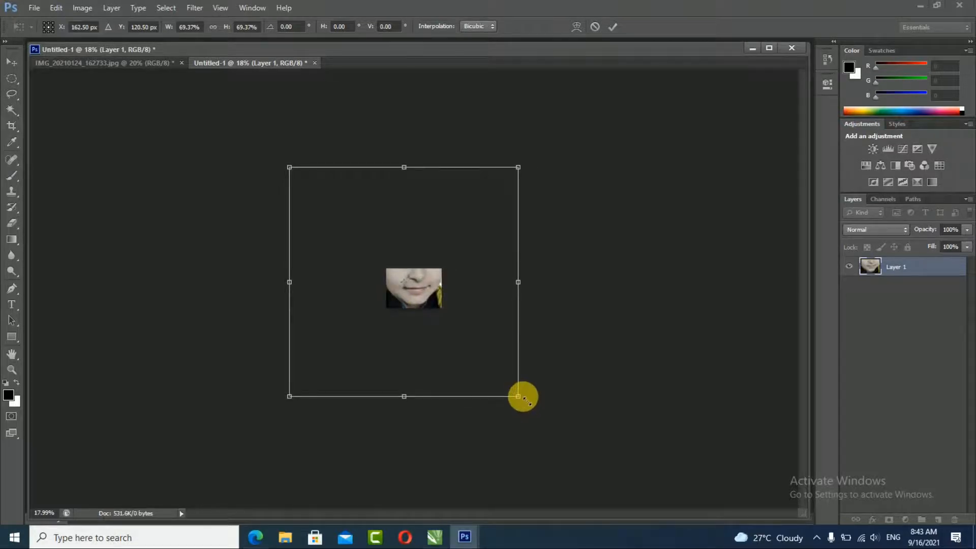
{"action": "left_click_drag", "start_coordinate": [510, 390], "coordinate": [403, 290]}
{"action": "left_click_drag", "start_coordinate": [356, 255], "coordinate": [425, 319]}
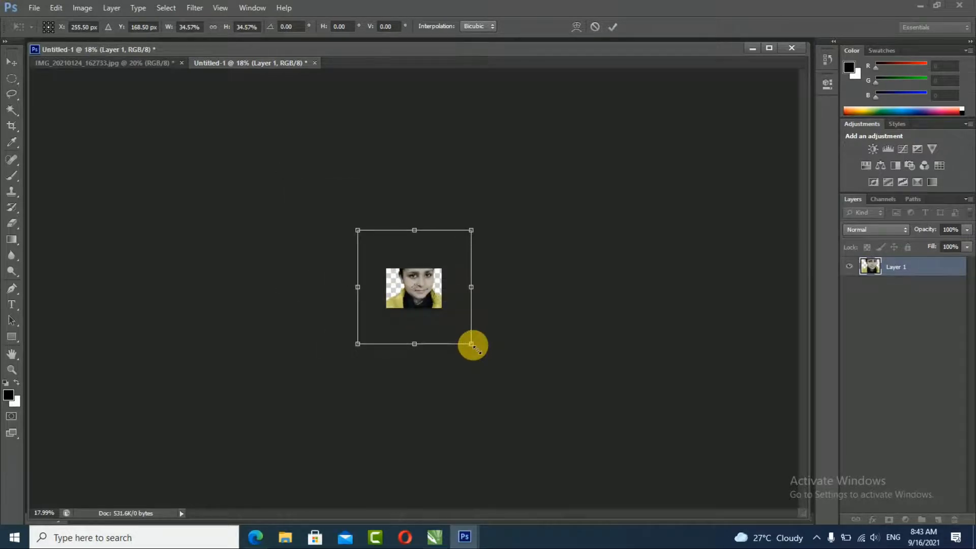
{"action": "left_click_drag", "start_coordinate": [472, 345], "coordinate": [414, 294]}
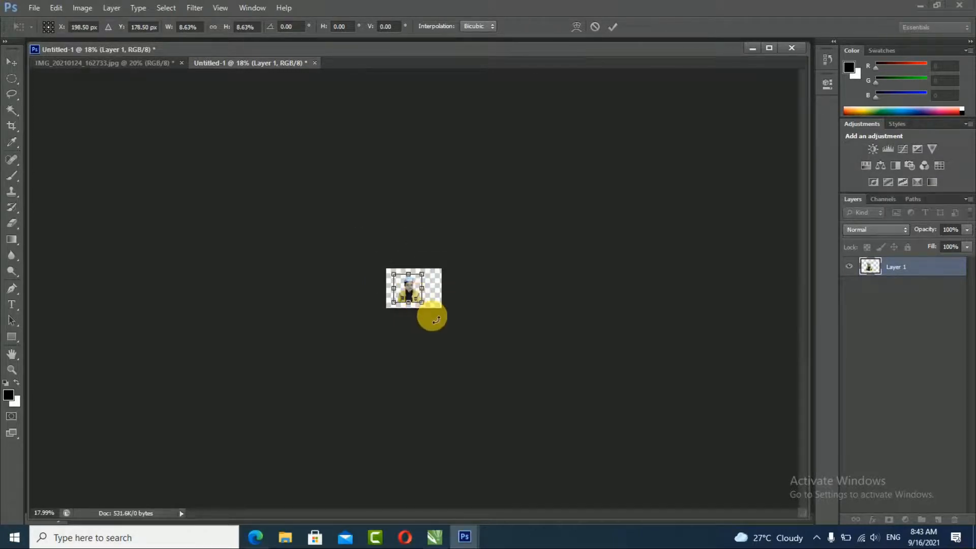
Step: Enlarge the boy to about 11.7%, position him against the canvas's bottom edge near the middle, and apply the transform
{"action": "scroll", "coordinate": [432, 315], "scroll_direction": "up", "scroll_amount": 3}
{"action": "scroll", "coordinate": [433, 319], "scroll_direction": "up", "scroll_amount": 7}
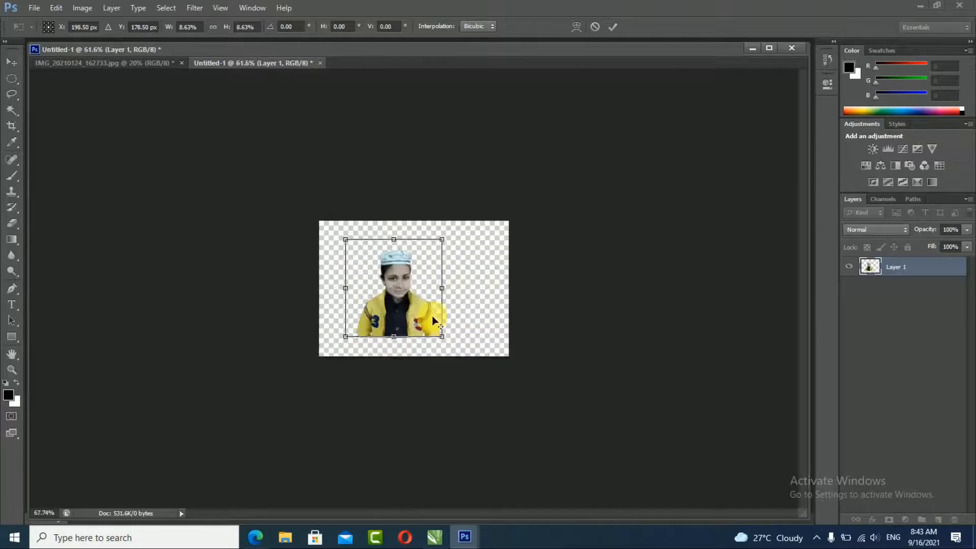
{"action": "scroll", "coordinate": [432, 316], "scroll_direction": "up", "scroll_amount": 5}
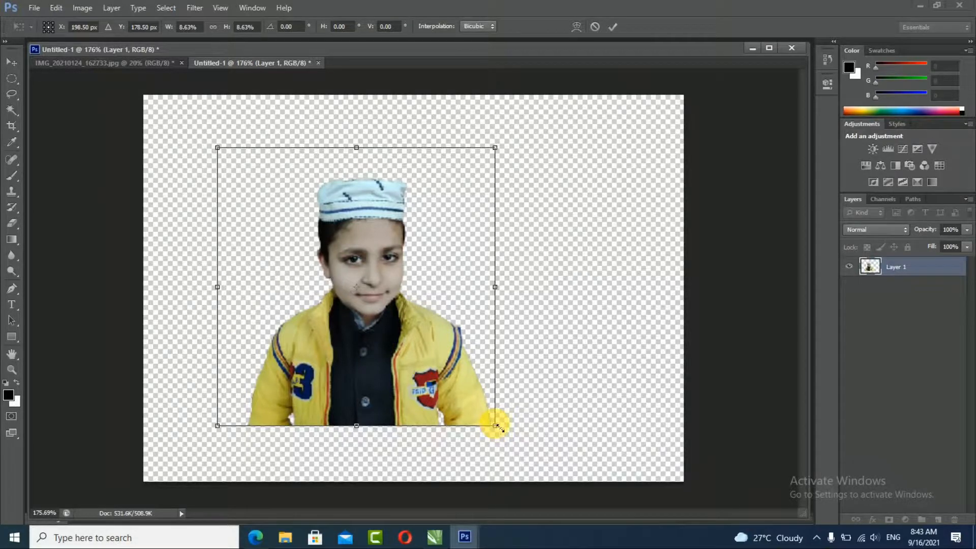
{"action": "left_click_drag", "start_coordinate": [497, 426], "coordinate": [603, 449]}
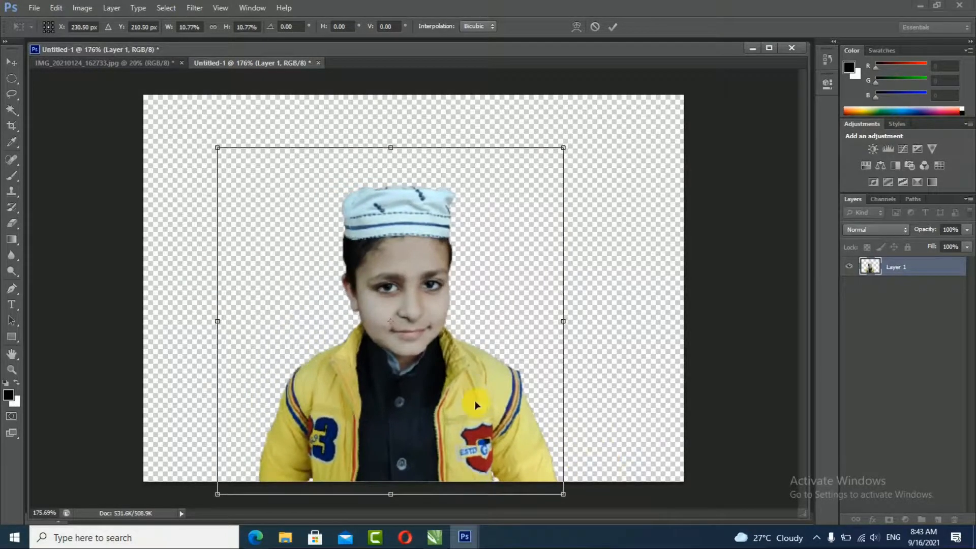
{"action": "left_click_drag", "start_coordinate": [408, 399], "coordinate": [420, 359]}
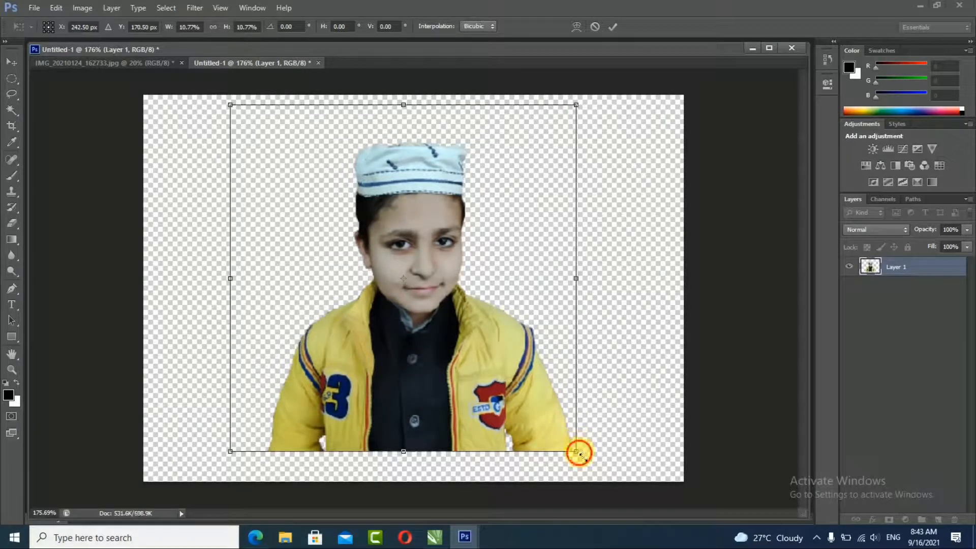
{"action": "left_click_drag", "start_coordinate": [577, 452], "coordinate": [612, 489]}
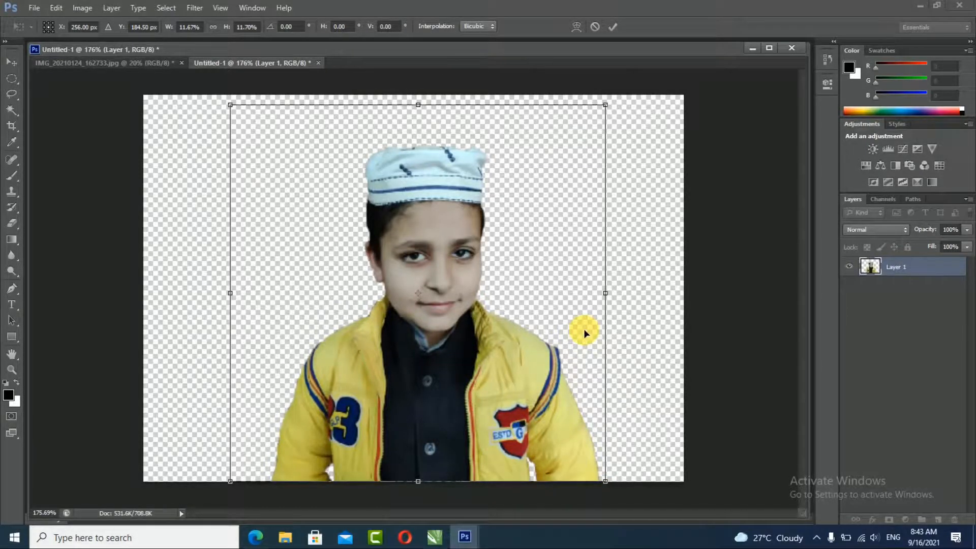
{"action": "key", "text": "Return"}
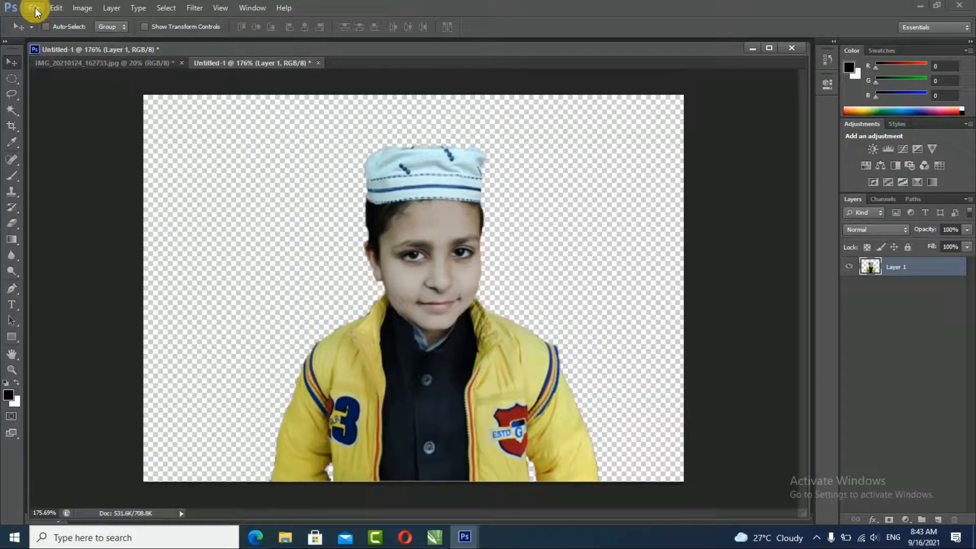
Step: Save the cutout document to the Desktop as 88 in Photoshop PSD format with Maximize Compatibility on
{"action": "left_click", "coordinate": [35, 8]}
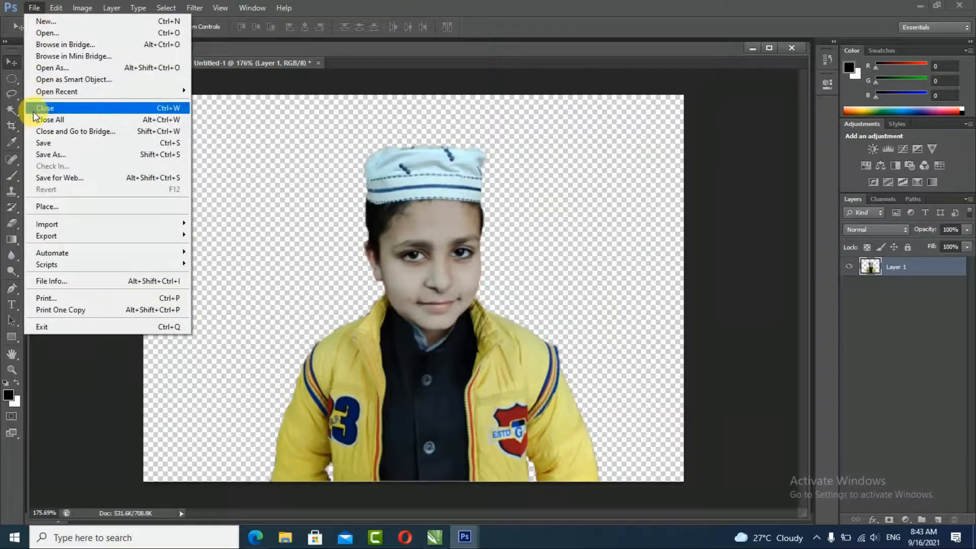
{"action": "left_click", "coordinate": [52, 145]}
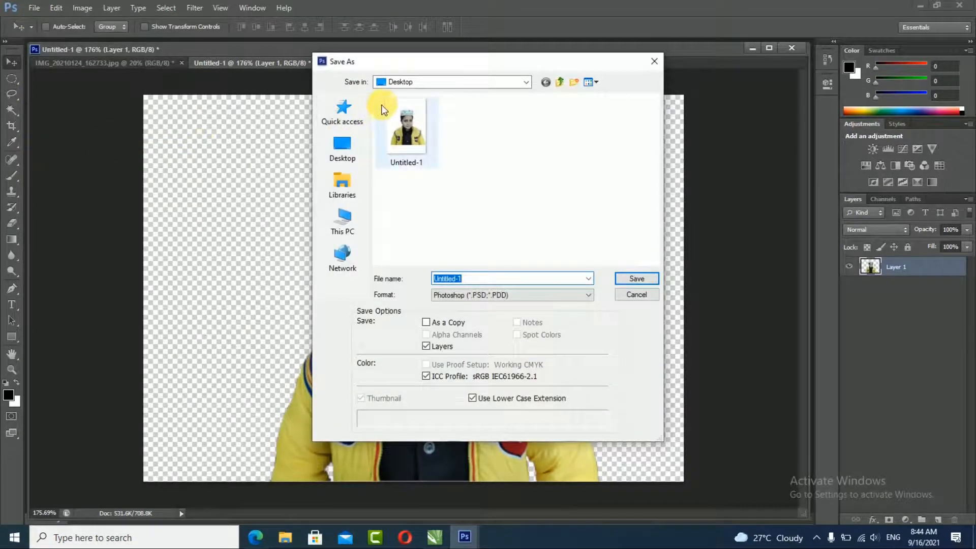
{"action": "left_click", "coordinate": [350, 154]}
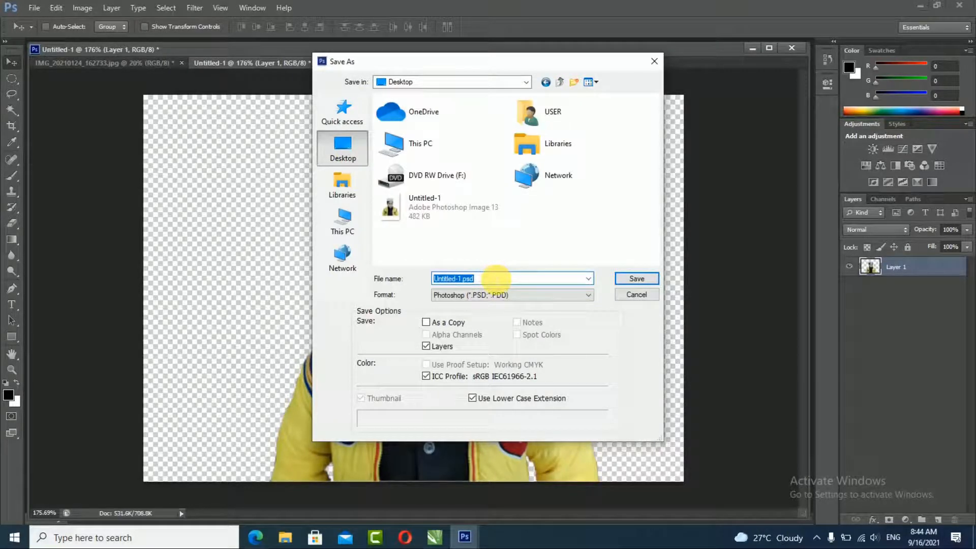
{"action": "type", "text": "88"}
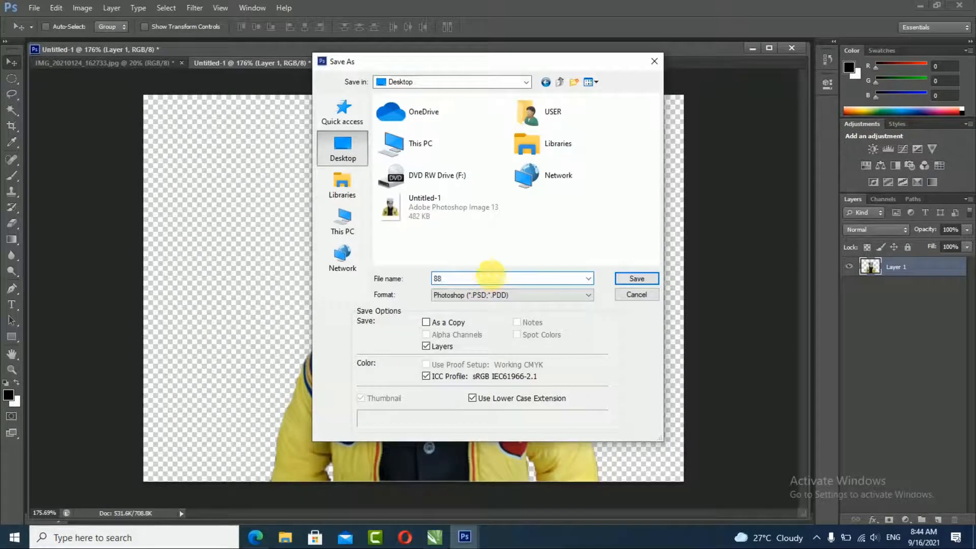
{"action": "left_click", "coordinate": [621, 279]}
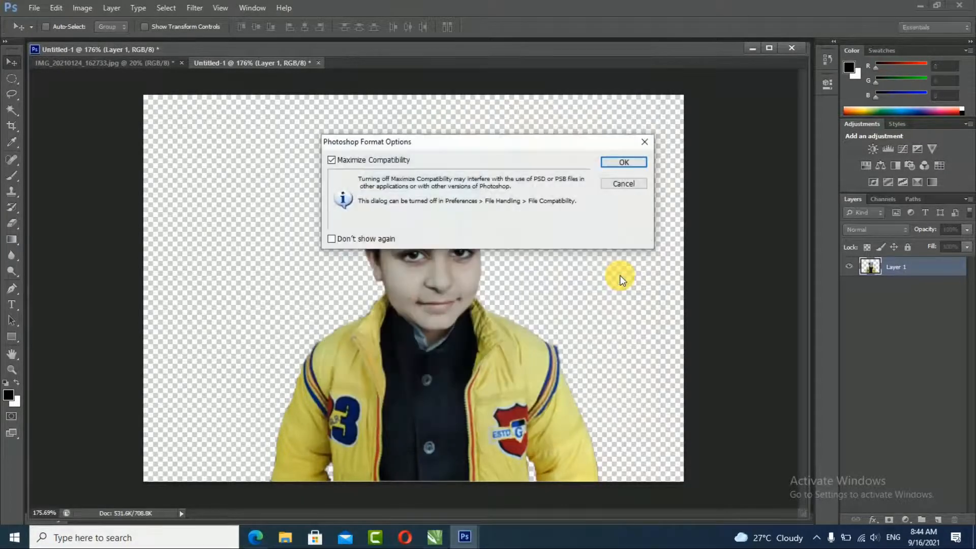
{"action": "left_click", "coordinate": [624, 160]}
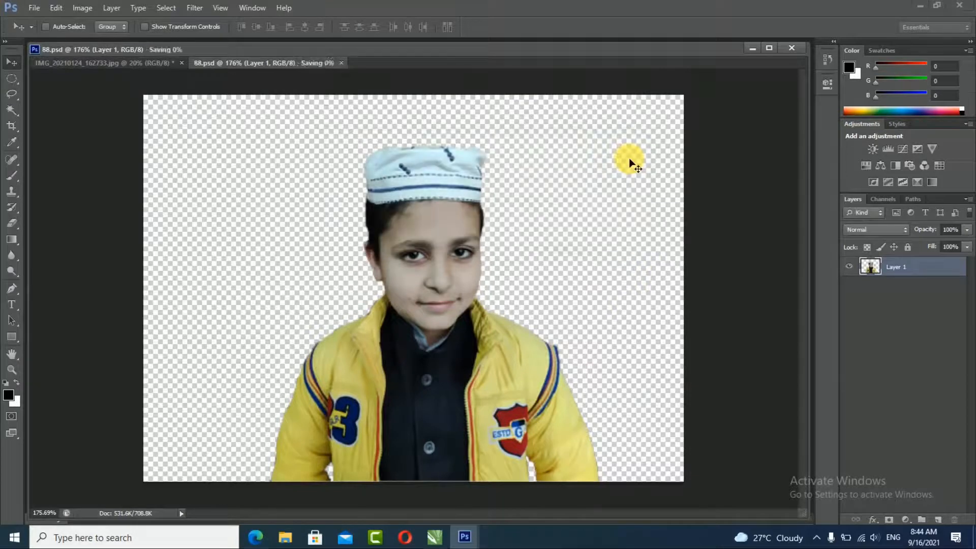
Step: Switch to CorelDRAW and import the original photo IMG_20210124_162733 from the Desktop onto the blue page, about 2.55 inches wide
{"action": "left_click", "coordinate": [919, 11]}
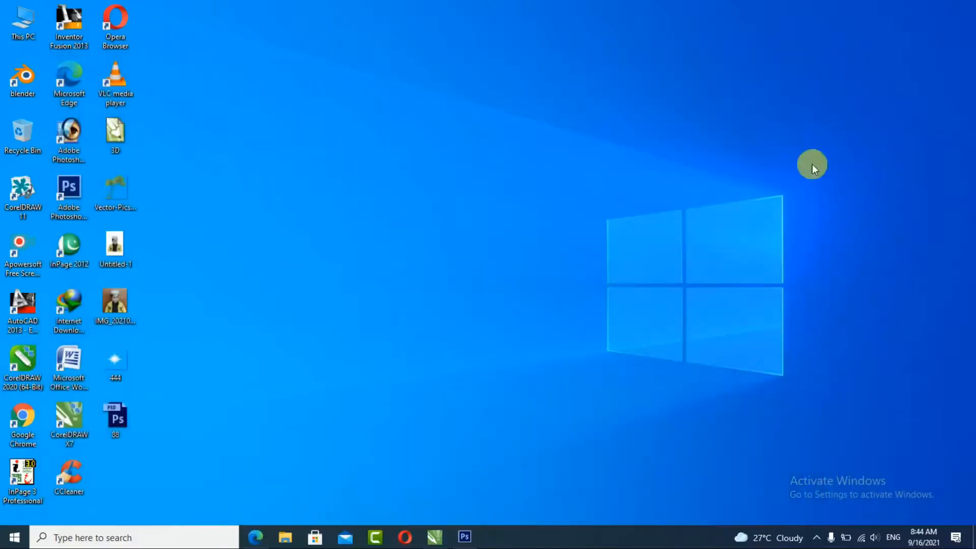
{"action": "left_click", "coordinate": [438, 537]}
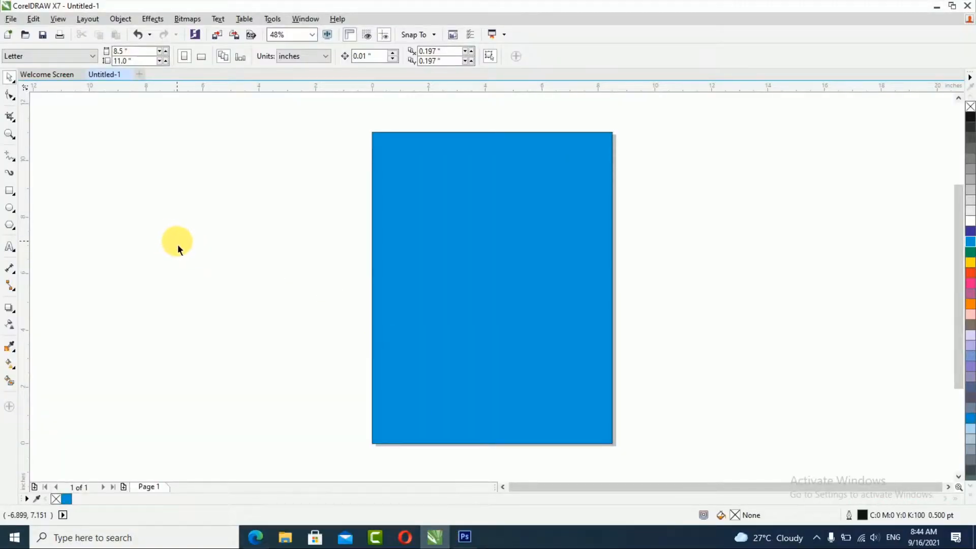
{"action": "right_click", "coordinate": [178, 244]}
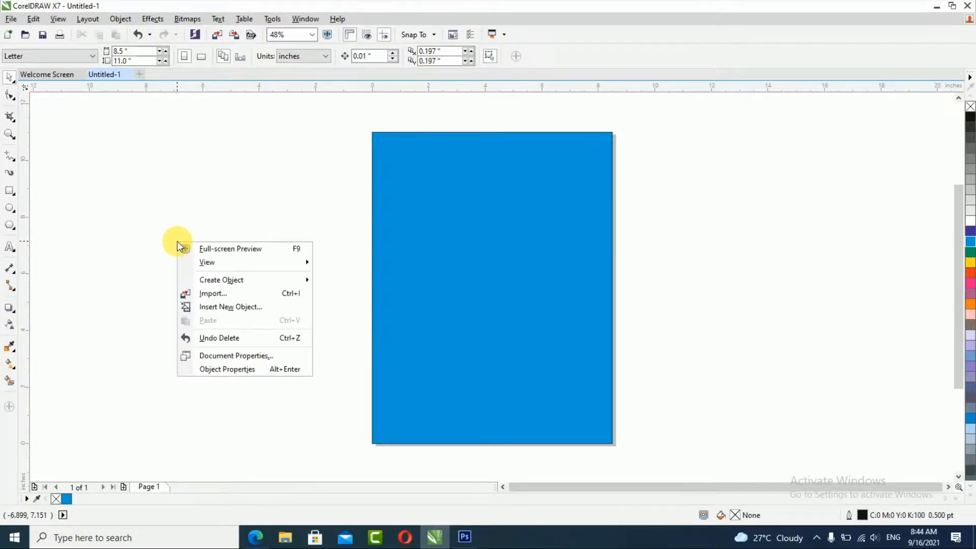
{"action": "left_click", "coordinate": [229, 294]}
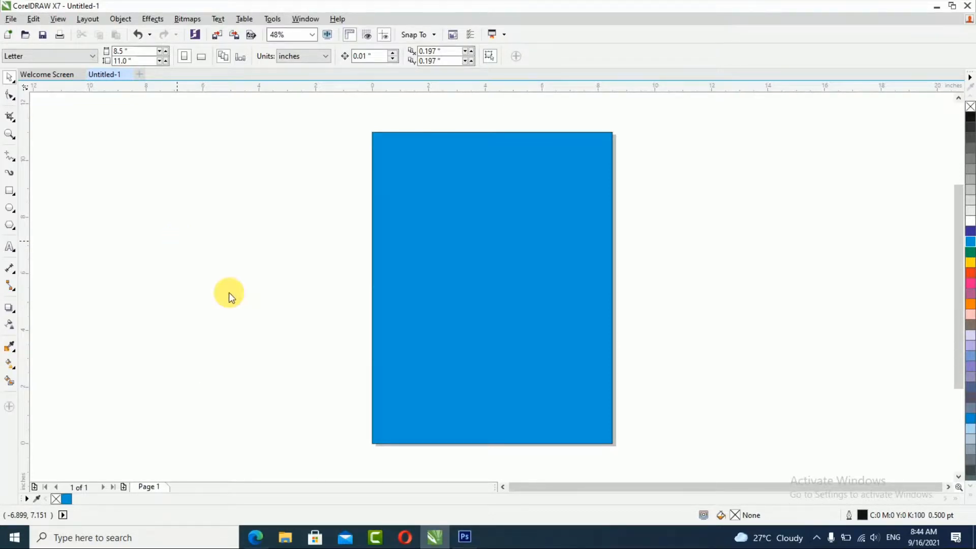
{"action": "left_click", "coordinate": [561, 301]}
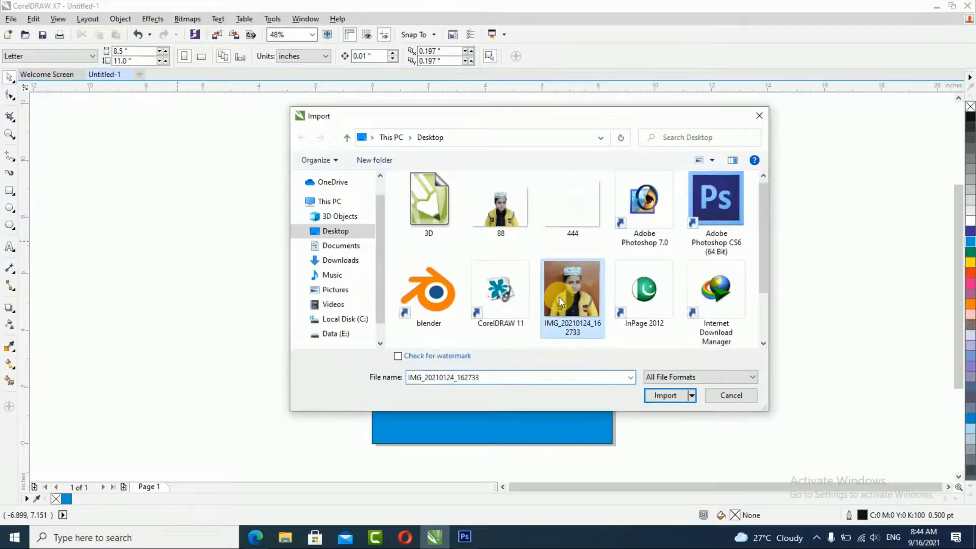
{"action": "left_click", "coordinate": [661, 396]}
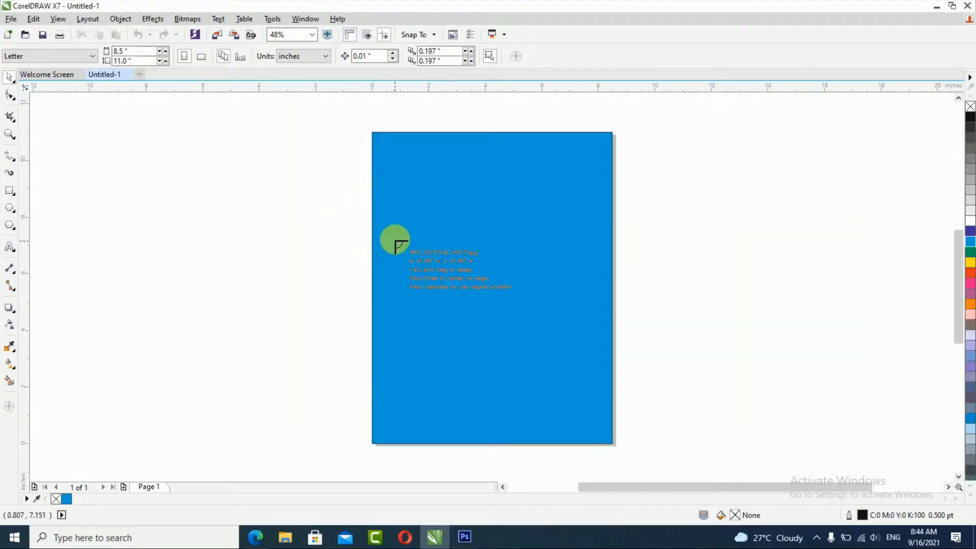
{"action": "left_click_drag", "start_coordinate": [395, 243], "coordinate": [504, 316]}
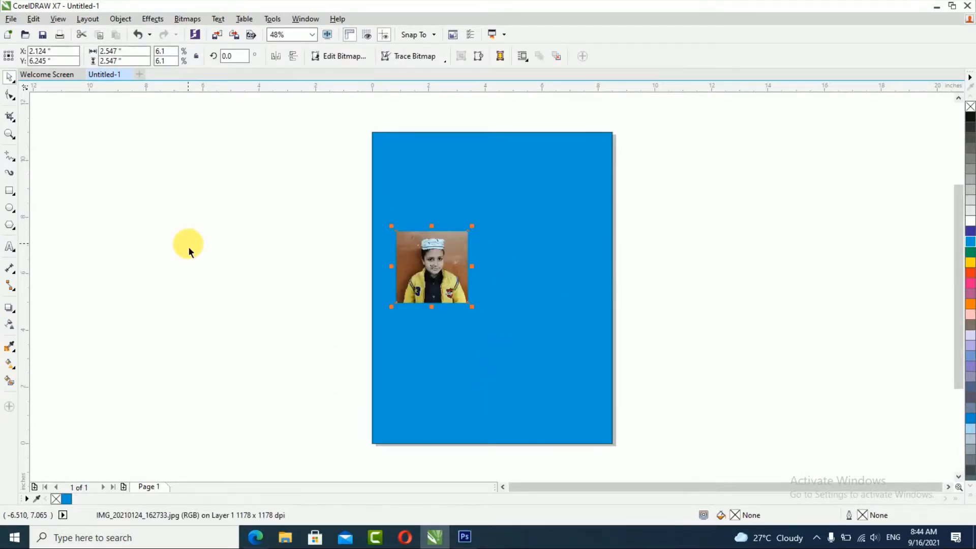
Step: Import the cutout file 88 from the Desktop and place it right of the original photo on the blue page, about 2.67 inches wide
{"action": "right_click", "coordinate": [122, 202]}
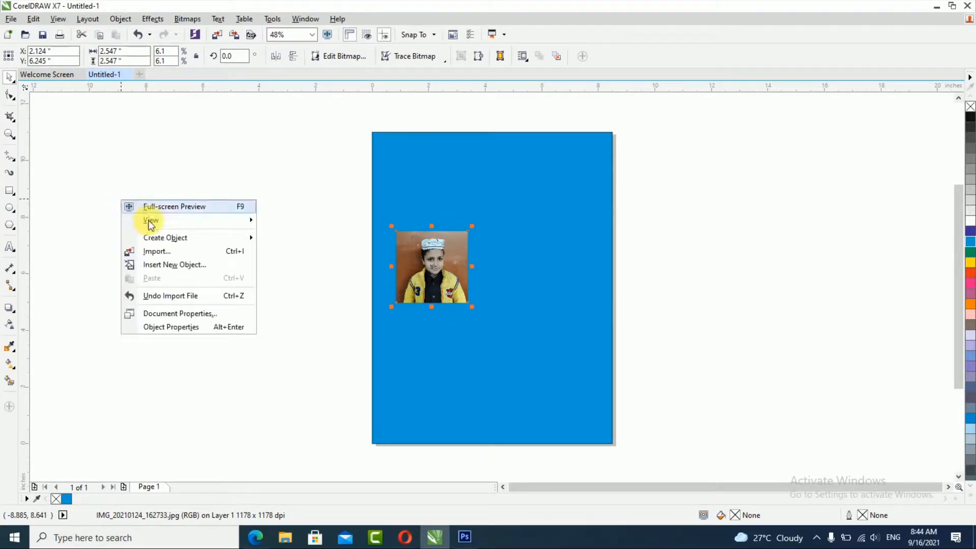
{"action": "left_click", "coordinate": [179, 251]}
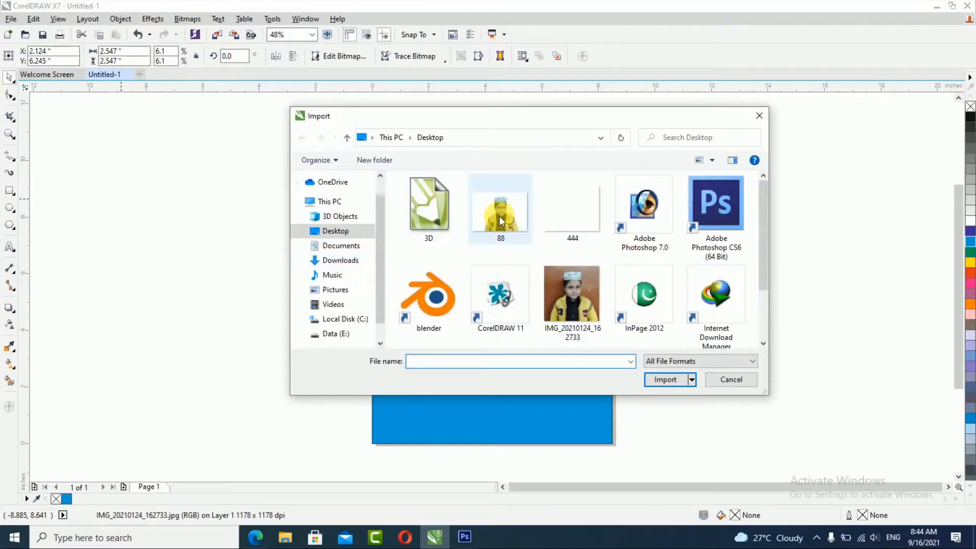
{"action": "double_click", "coordinate": [499, 215]}
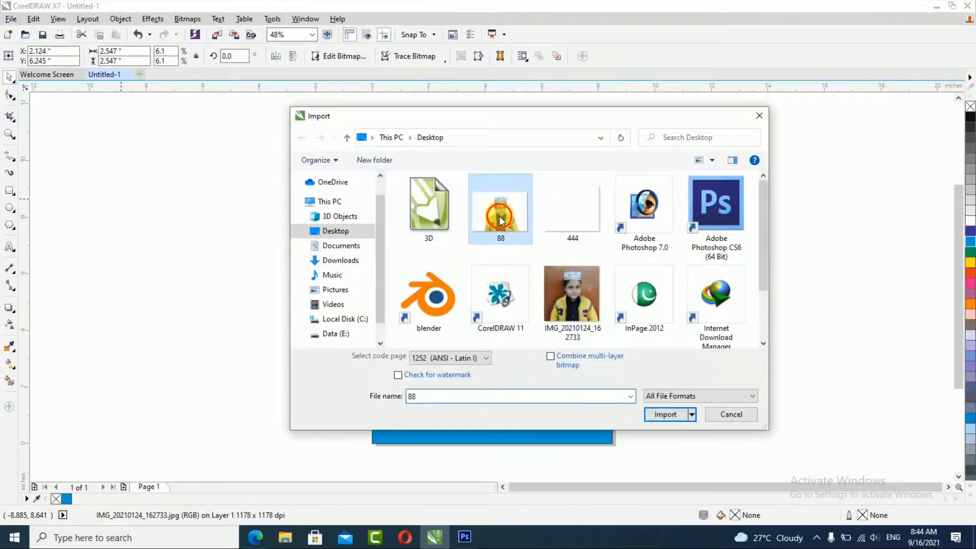
{"action": "left_click_drag", "start_coordinate": [481, 231], "coordinate": [591, 318]}
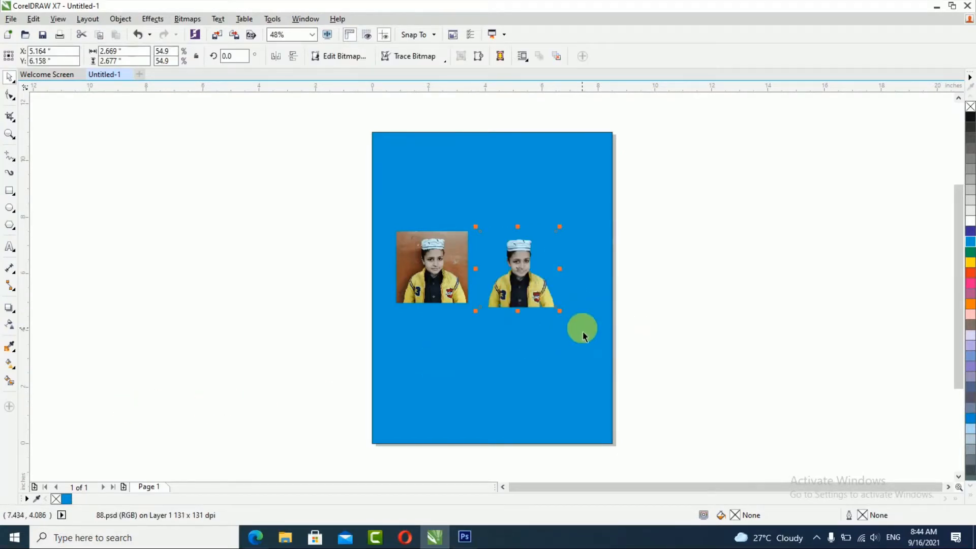
{"action": "left_click", "coordinate": [9, 134]}
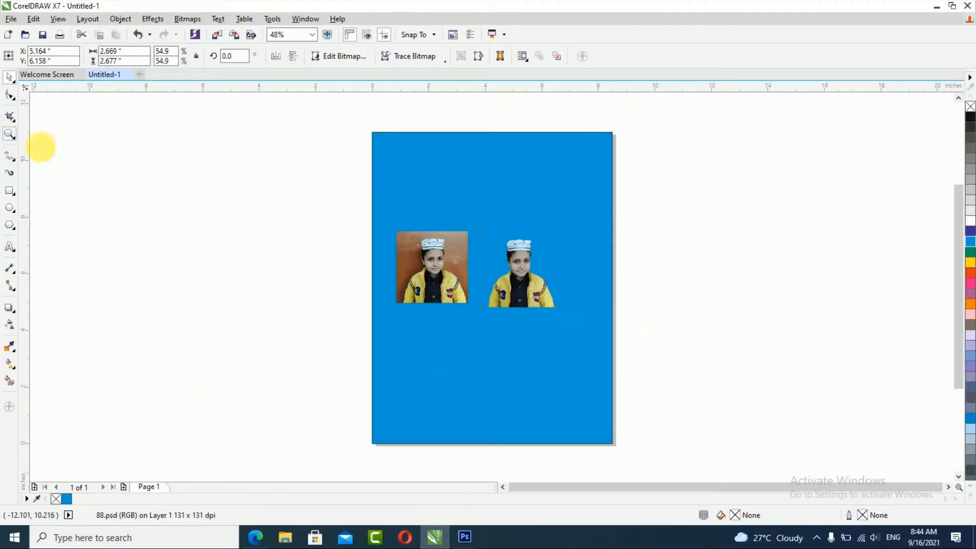
{"action": "left_click_drag", "start_coordinate": [368, 219], "coordinate": [610, 338]}
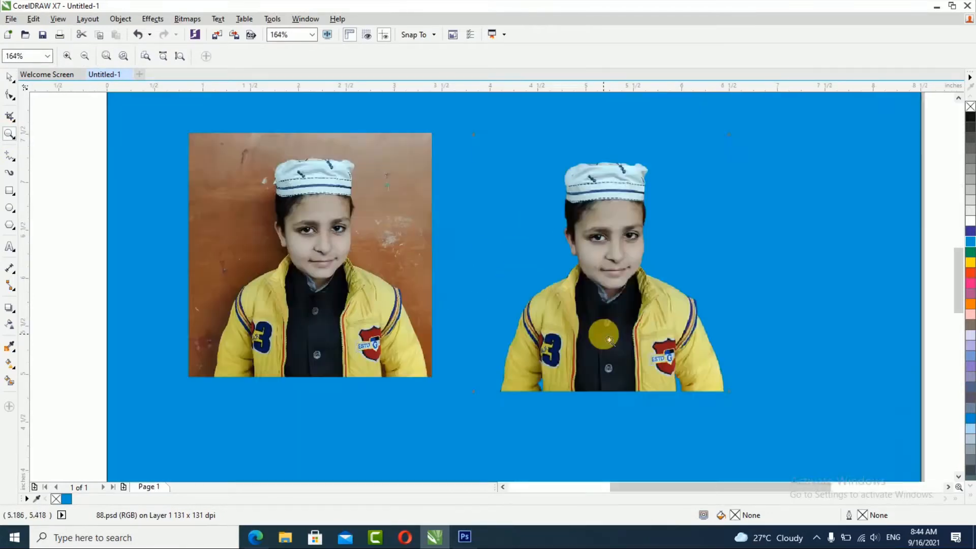